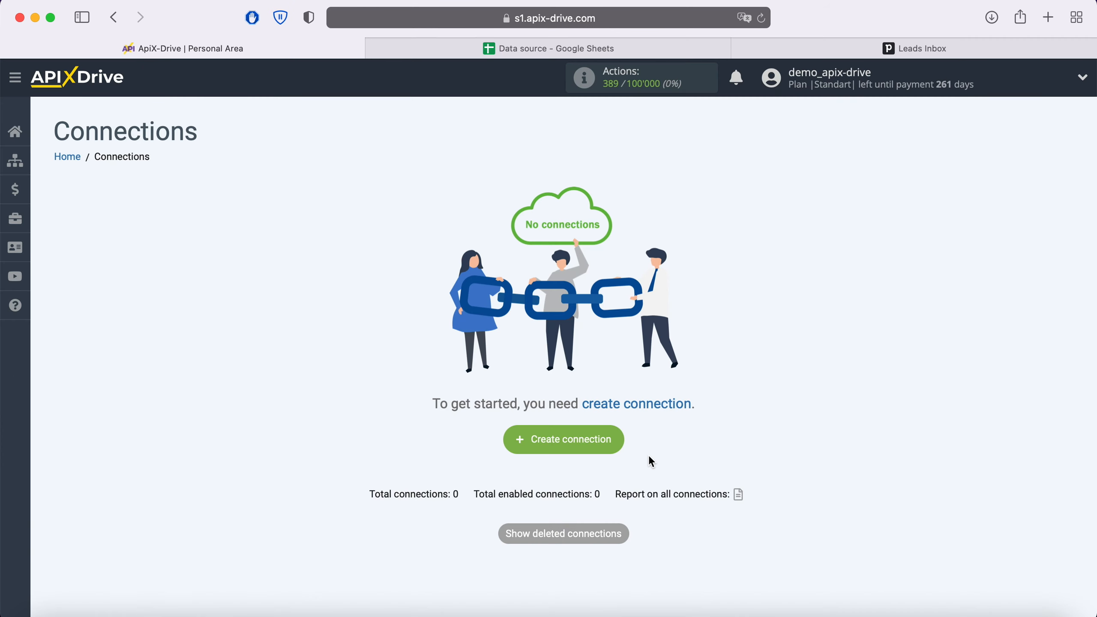
# Step: Create a new connection and choose Google Sheets as its data source system
pyautogui.click(616, 443)
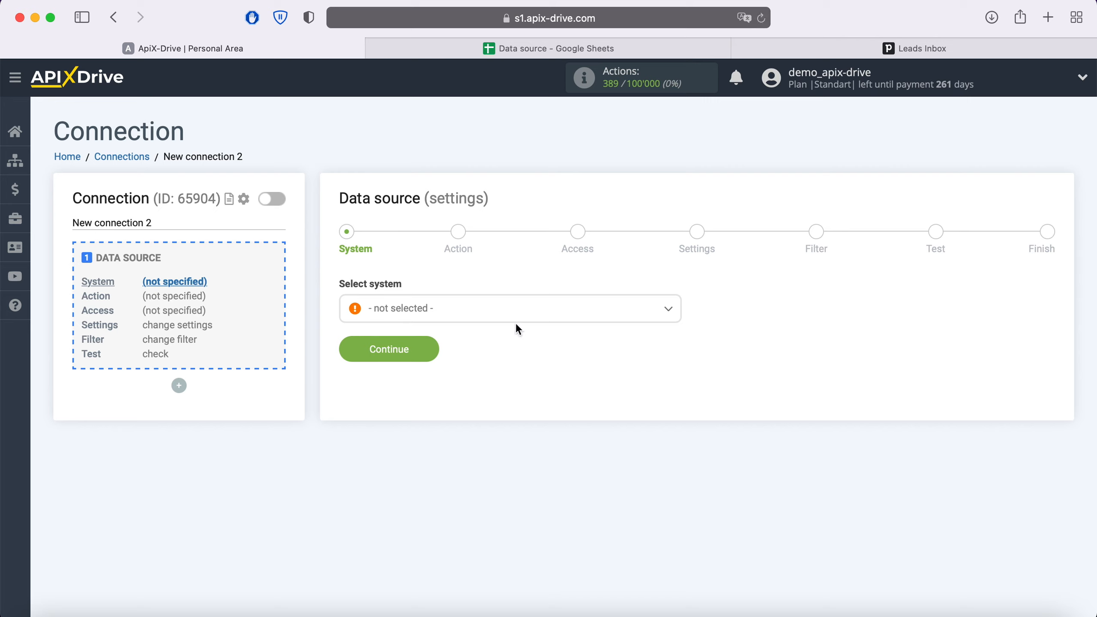
pyautogui.click(508, 308)
pyautogui.scroll(-10, 524, 393)
pyautogui.scroll(-15, 527, 394)
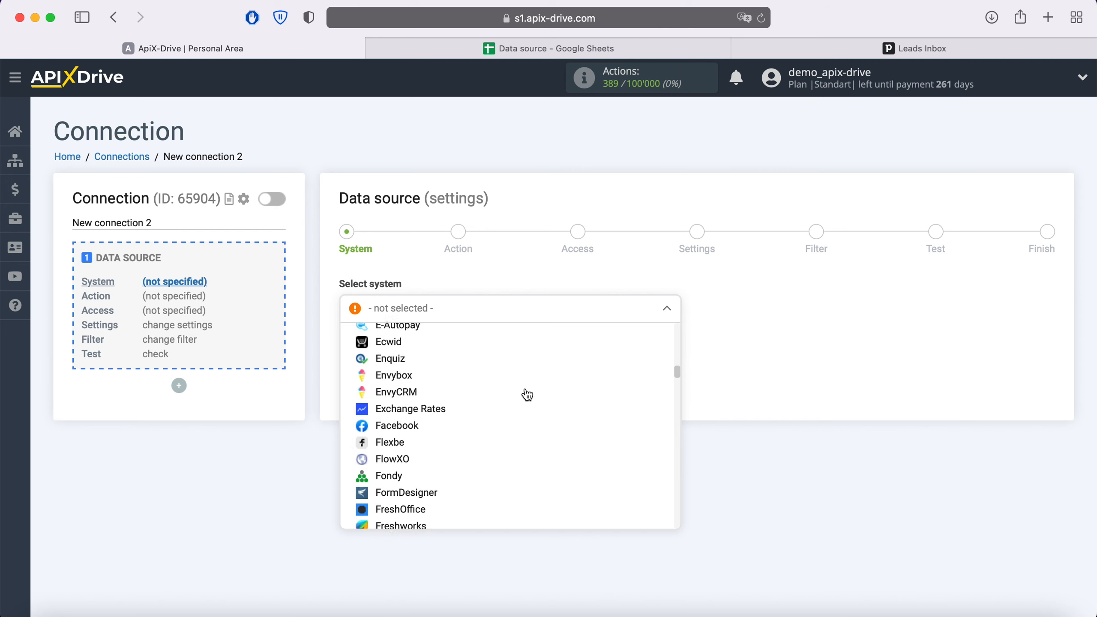
pyautogui.click(418, 383)
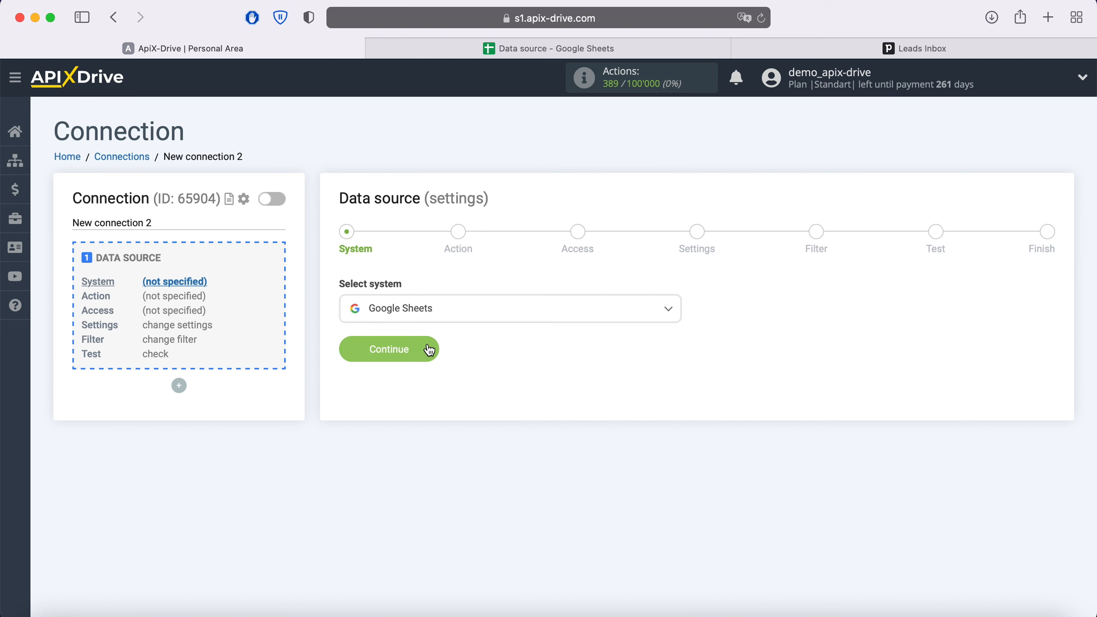
pyautogui.click(429, 351)
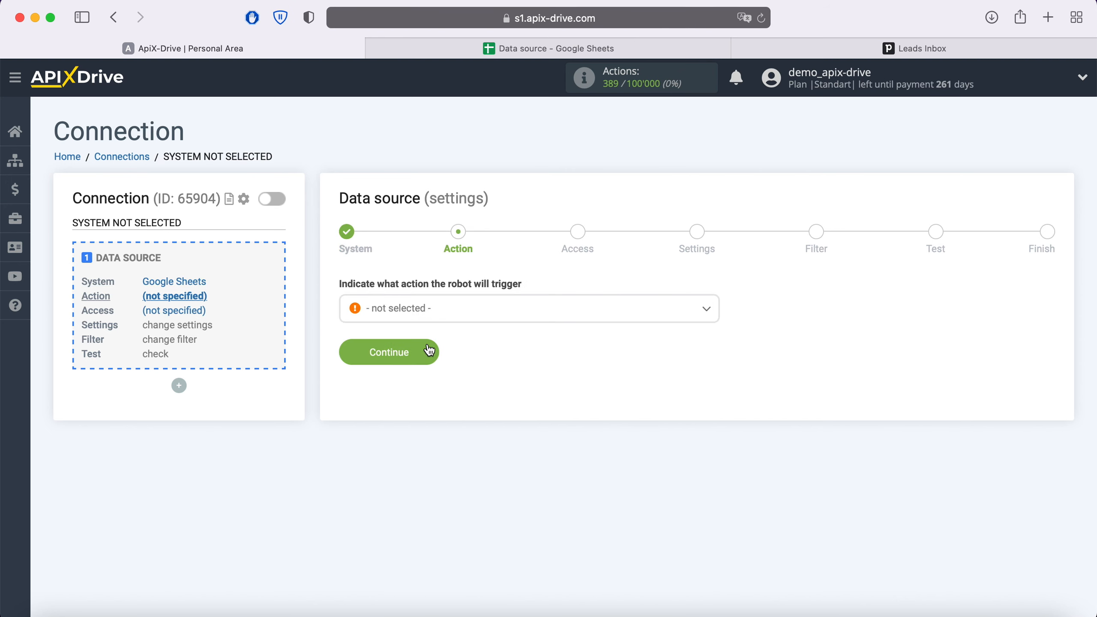
# Step: Set the data source action to Get Rows (new) and continue to the access stage
pyautogui.click(453, 315)
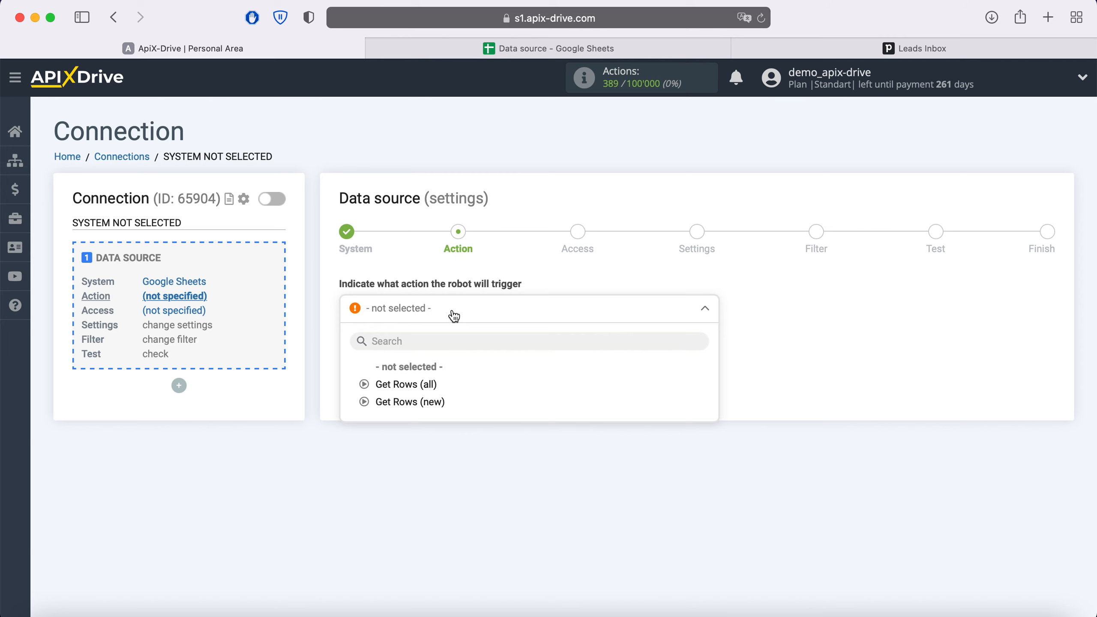
pyautogui.click(428, 408)
pyautogui.click(431, 351)
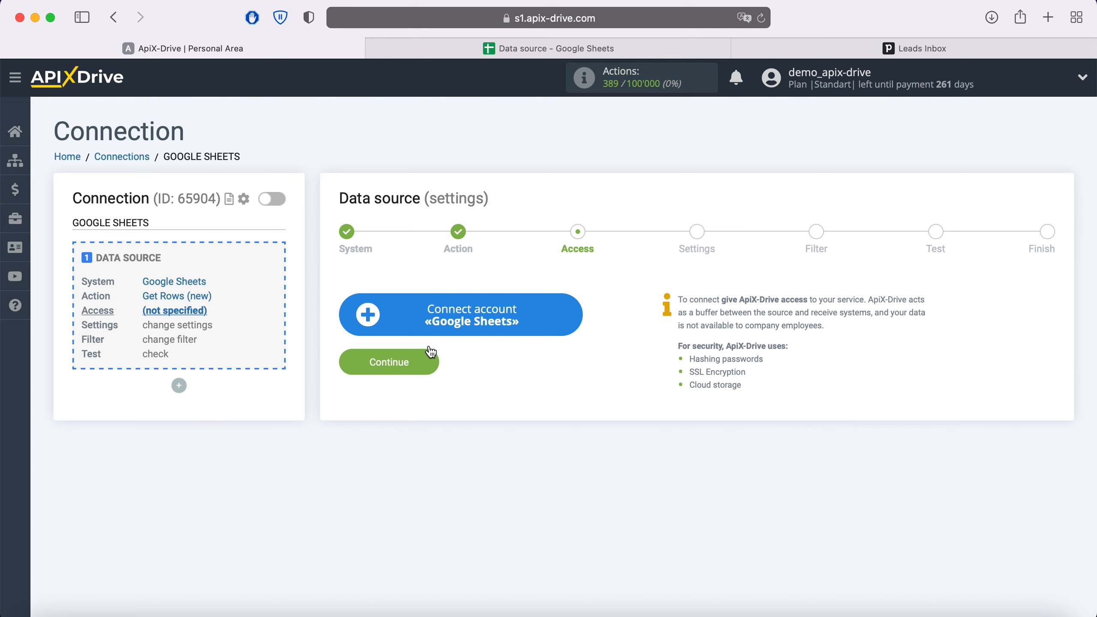
# Step: Start connecting a Google Sheets account and sign in to Google with the saved e-mail and account password
pyautogui.click(571, 314)
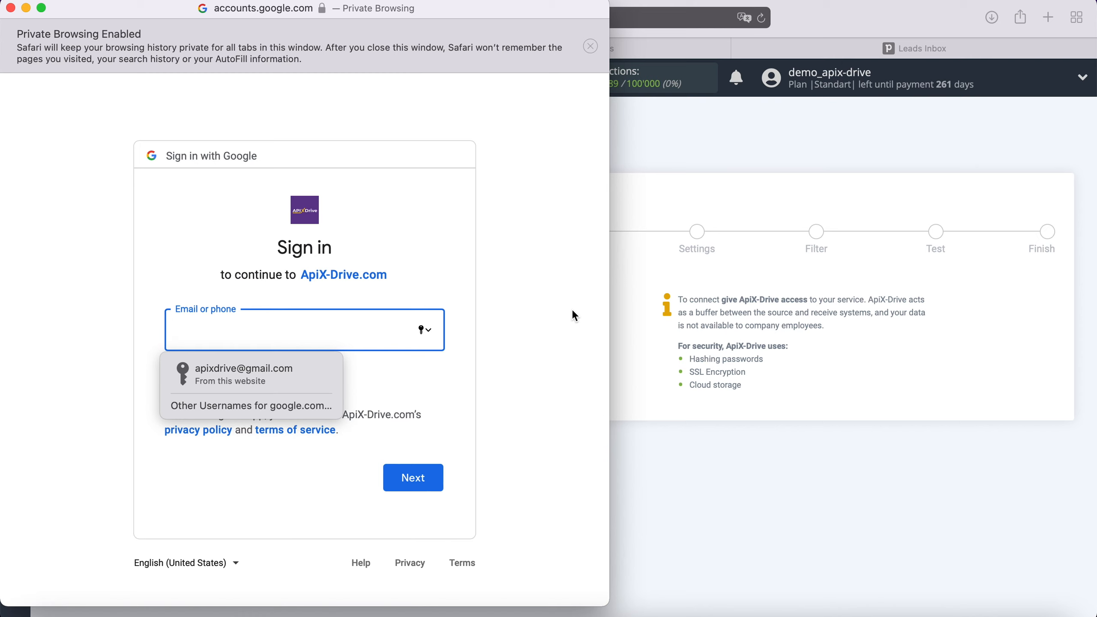
pyautogui.click(311, 372)
pyautogui.click(431, 477)
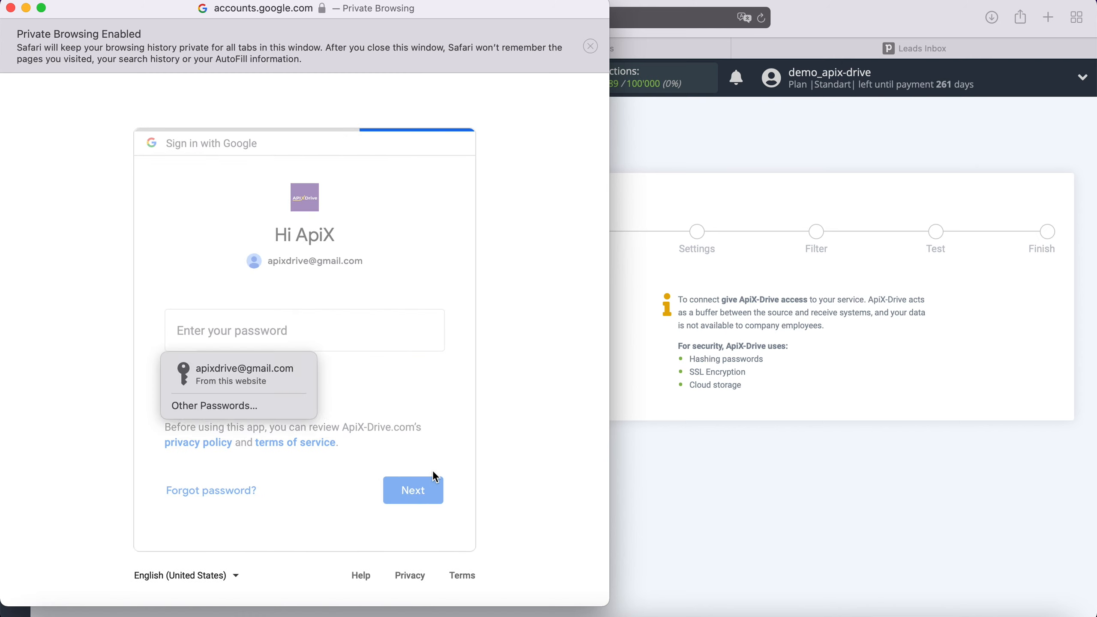
pyautogui.click(286, 370)
pyautogui.click(431, 489)
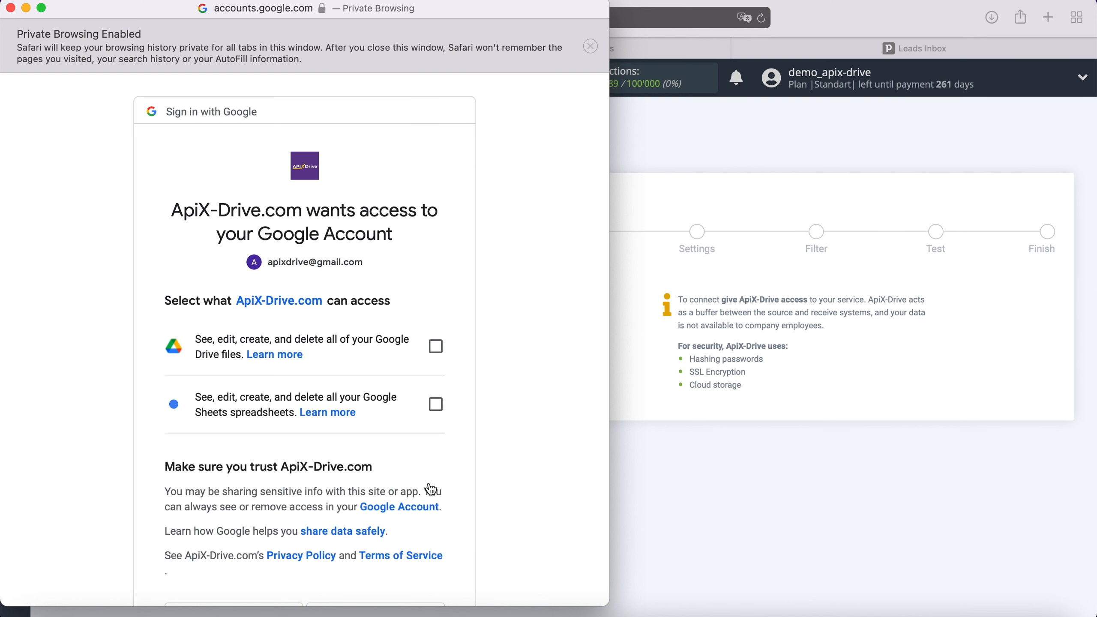
# Step: Grant ApiX-Drive access to all Google Drive files and Google Sheets spreadsheets, and approve the request
pyautogui.click(435, 346)
pyautogui.click(436, 404)
pyautogui.scroll(-4, 505, 407)
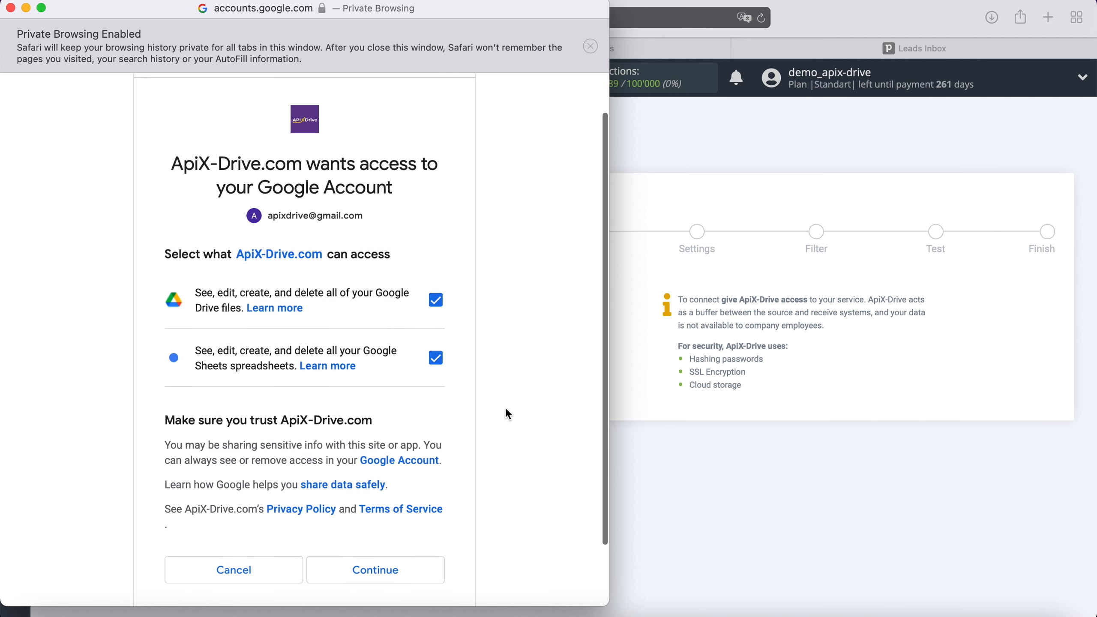
pyautogui.click(416, 491)
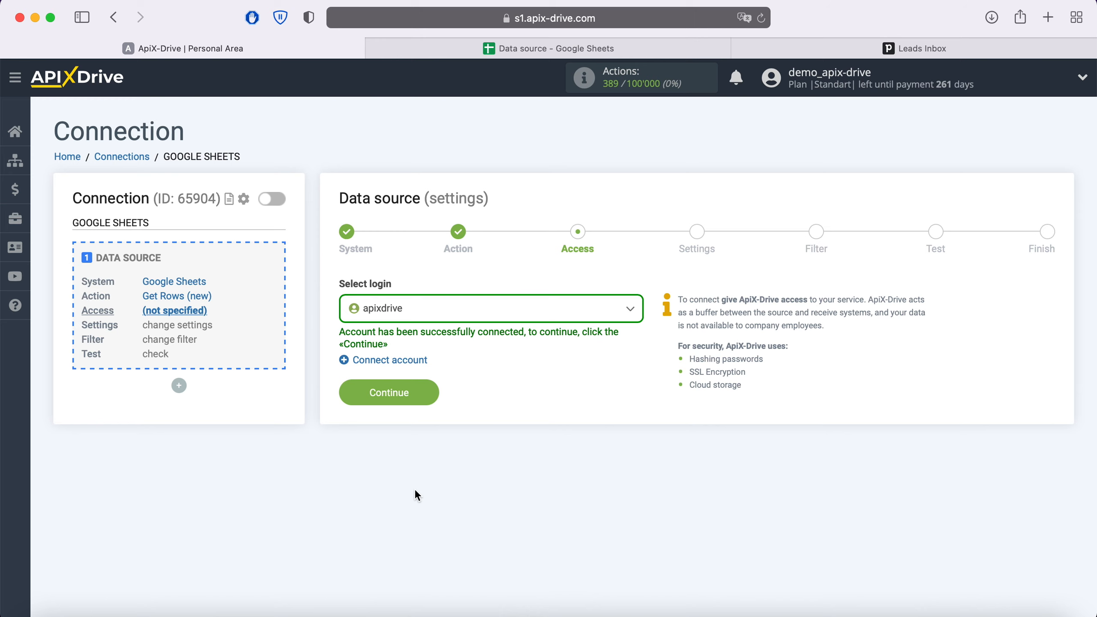
# Step: Use the newly connected Google account as the data source login and continue to the settings
pyautogui.click(620, 312)
pyautogui.click(390, 403)
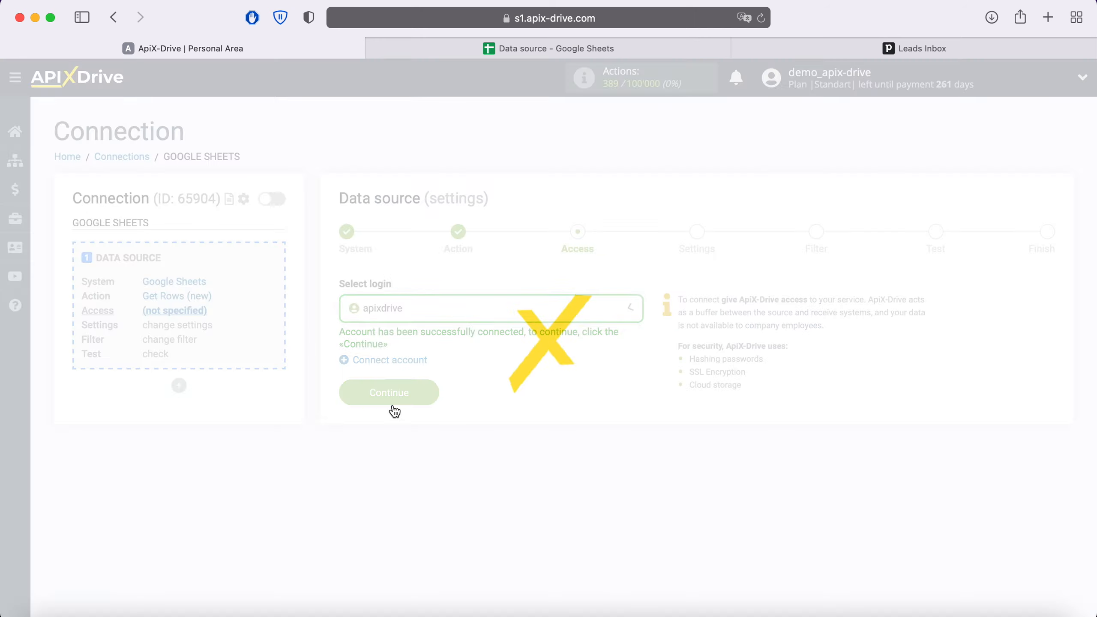
pyautogui.click(428, 397)
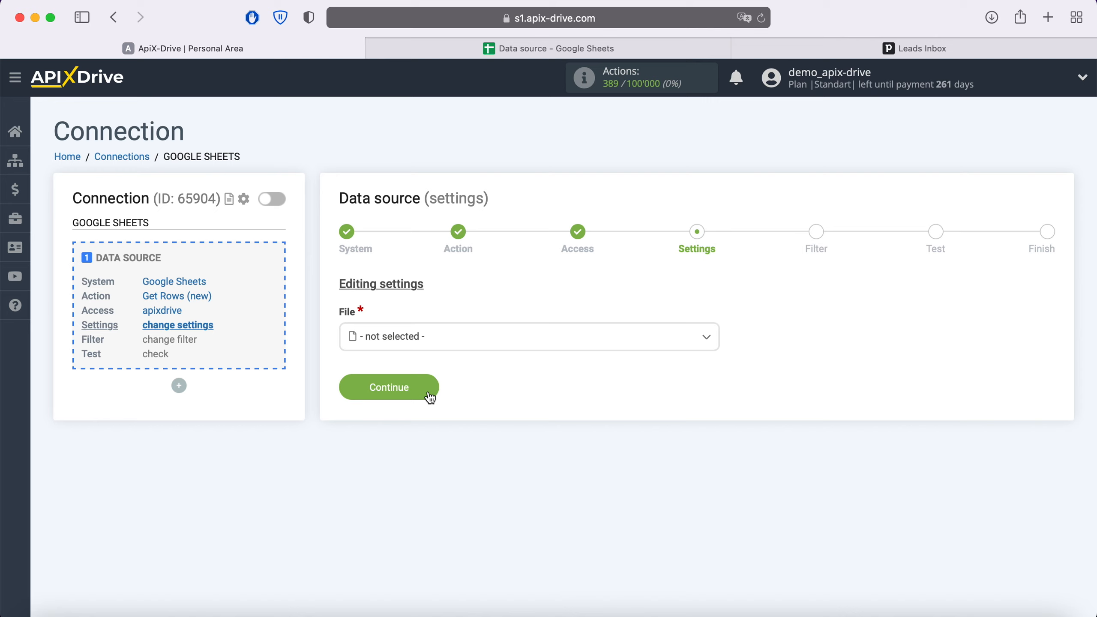
# Step: Select the Data source file and its Data source sheet in the source settings
pyautogui.click(428, 338)
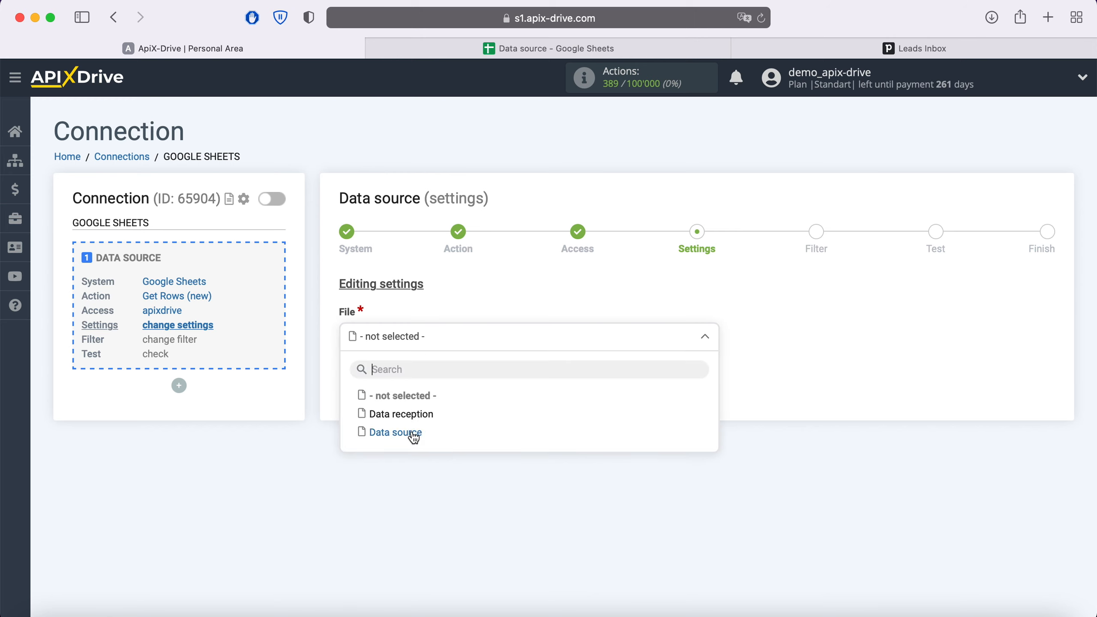
pyautogui.click(414, 433)
pyautogui.click(406, 408)
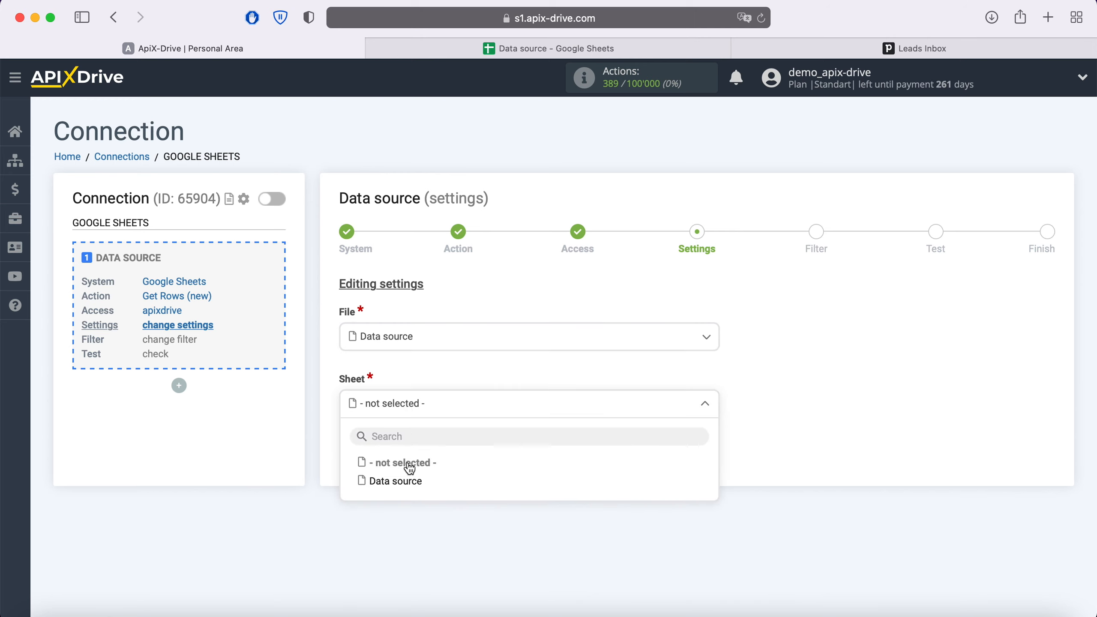
pyautogui.click(410, 481)
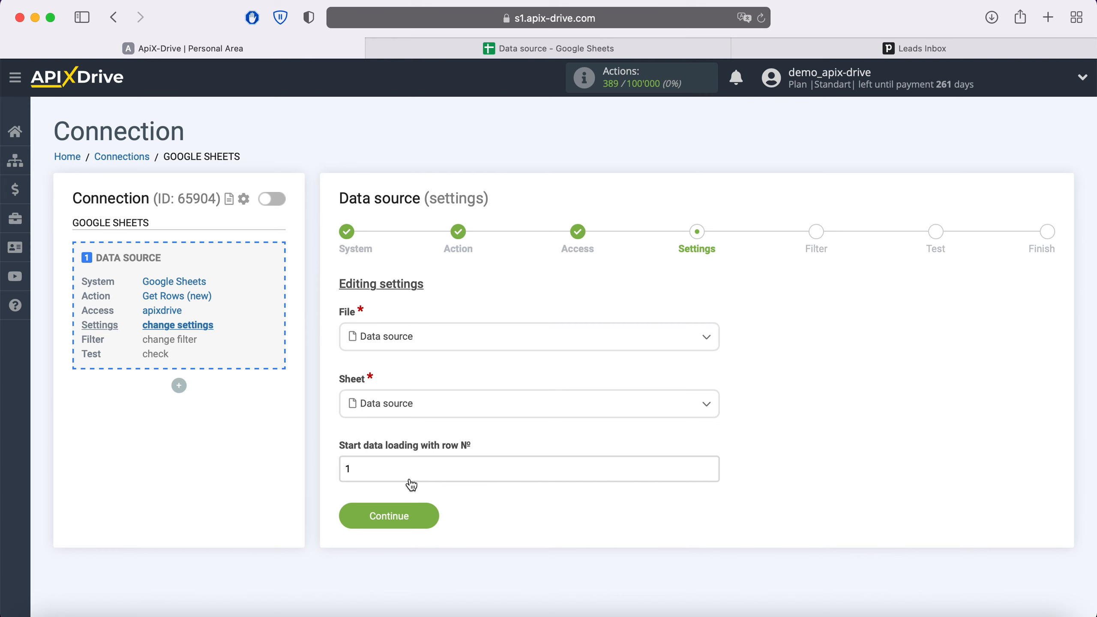
# Step: Check the row layout in the Google Sheets spreadsheet, then set data loading to start with row 2 and continue
pyautogui.click(491, 50)
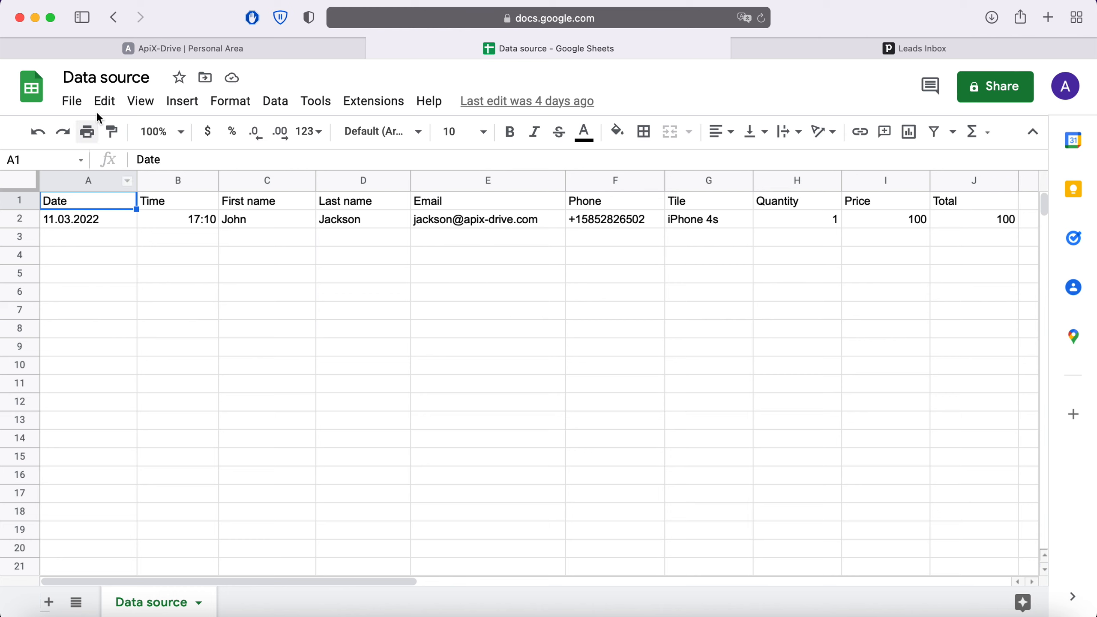
pyautogui.click(132, 45)
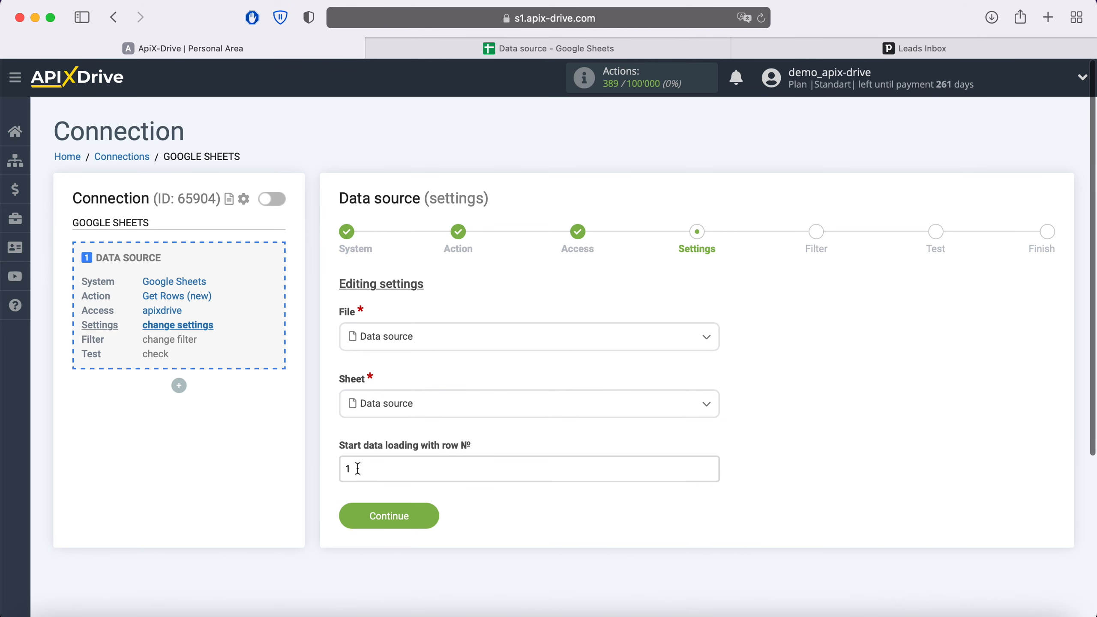
pyautogui.doubleClick(347, 469)
pyautogui.write('2')
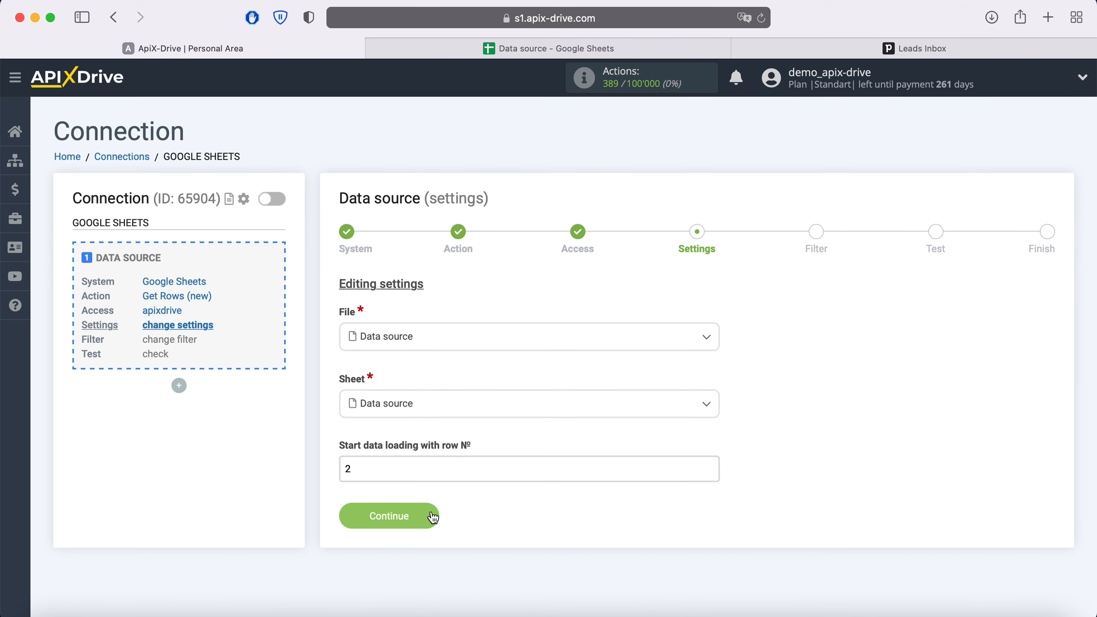
pyautogui.click(431, 516)
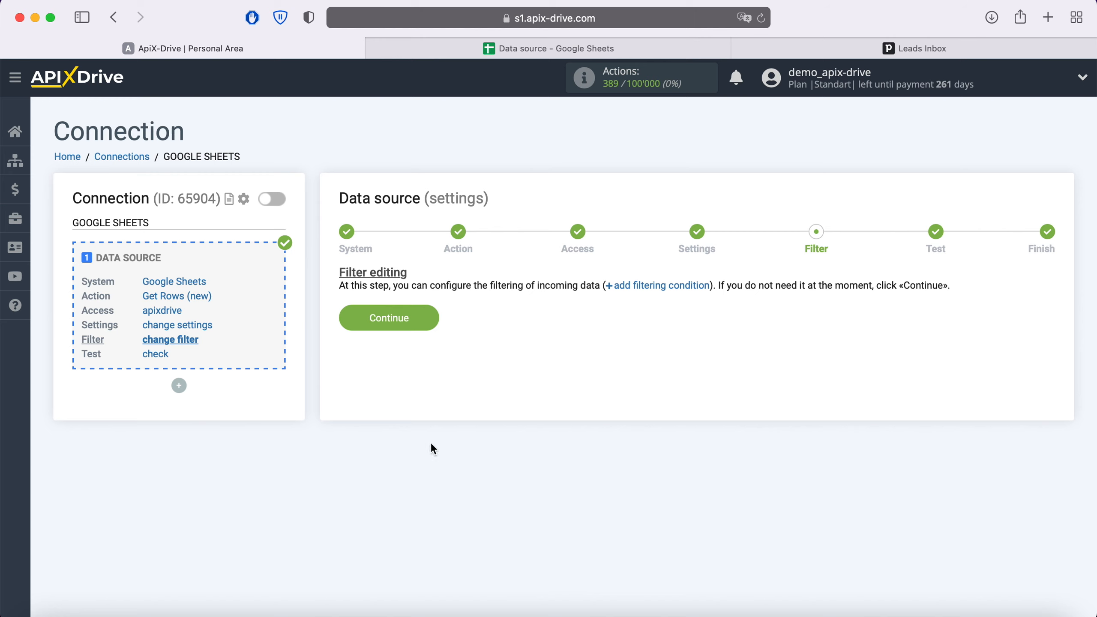
# Step: Finish the data source setup without a filter, accept the test data, and start configuring data receiving
pyautogui.click(428, 317)
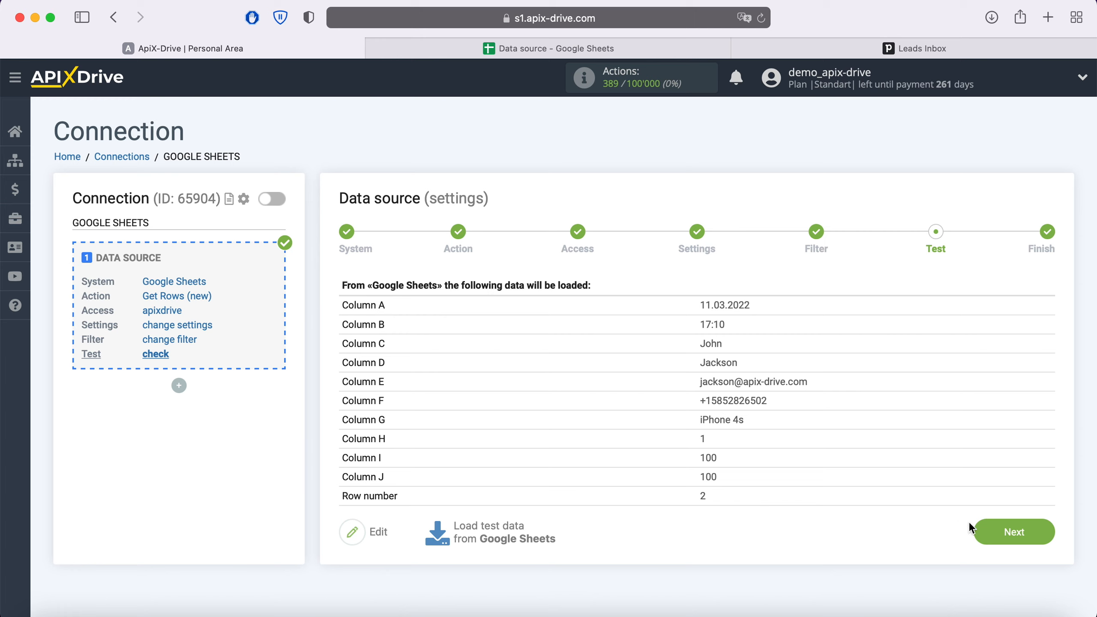
pyautogui.click(1041, 532)
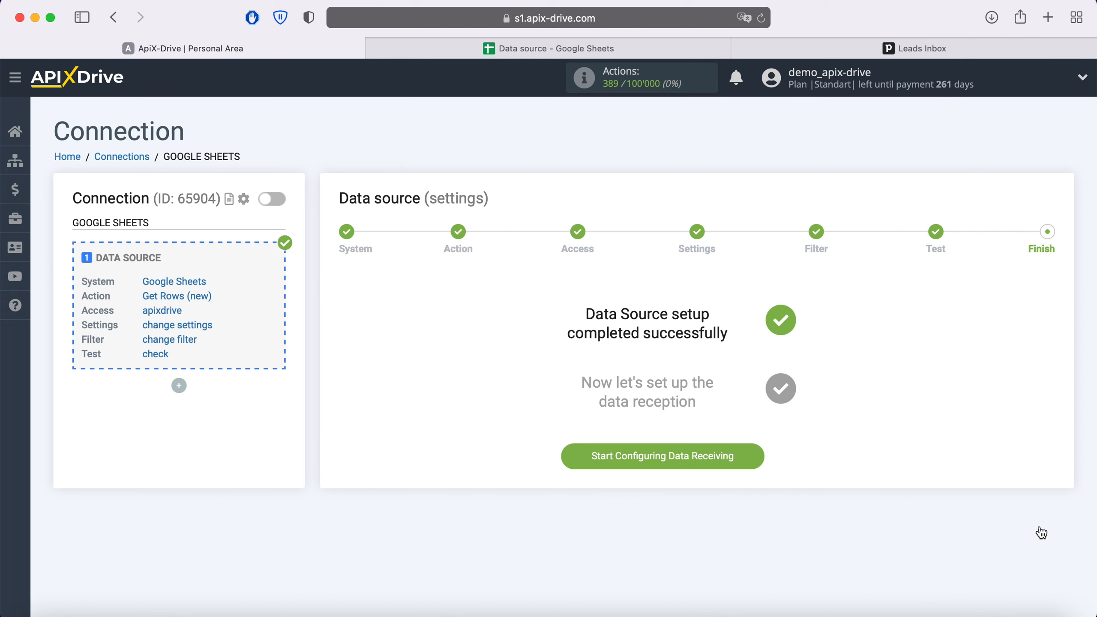
pyautogui.click(755, 453)
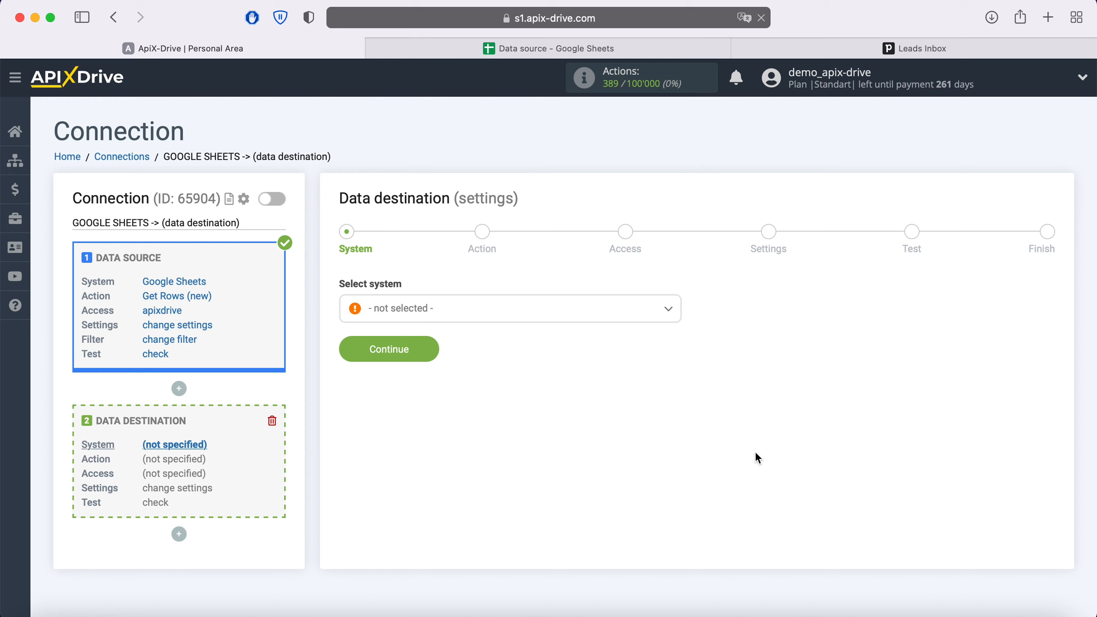
# Step: Choose Pipedrive as the data destination system and continue to its action
pyautogui.click(565, 318)
pyautogui.scroll(-10, 565, 421)
pyautogui.scroll(-20, 566, 421)
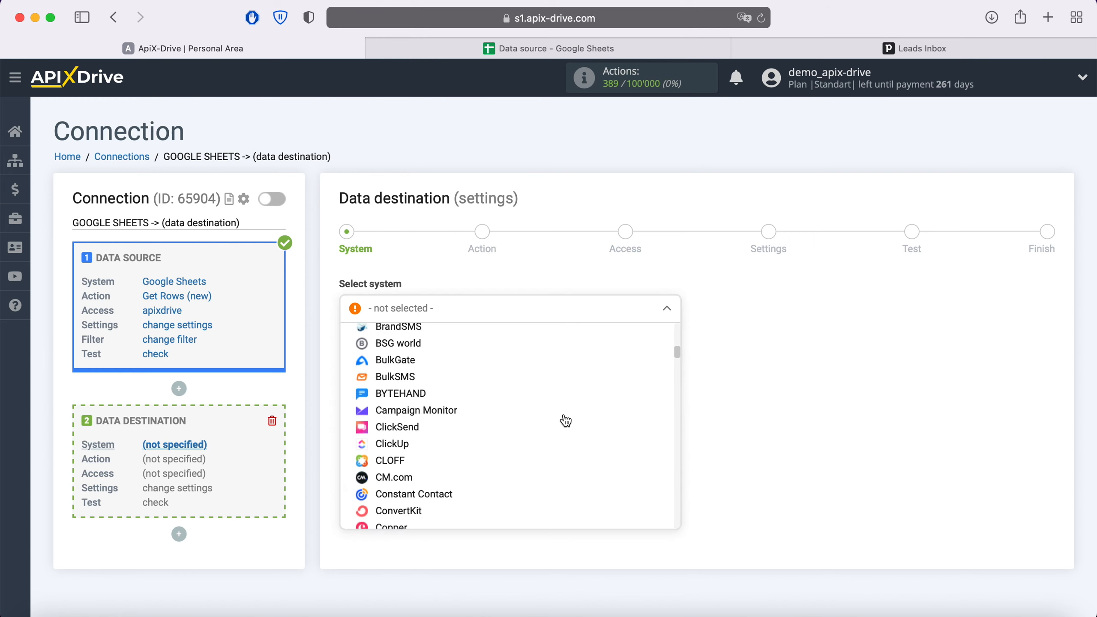
pyautogui.scroll(-20, 565, 421)
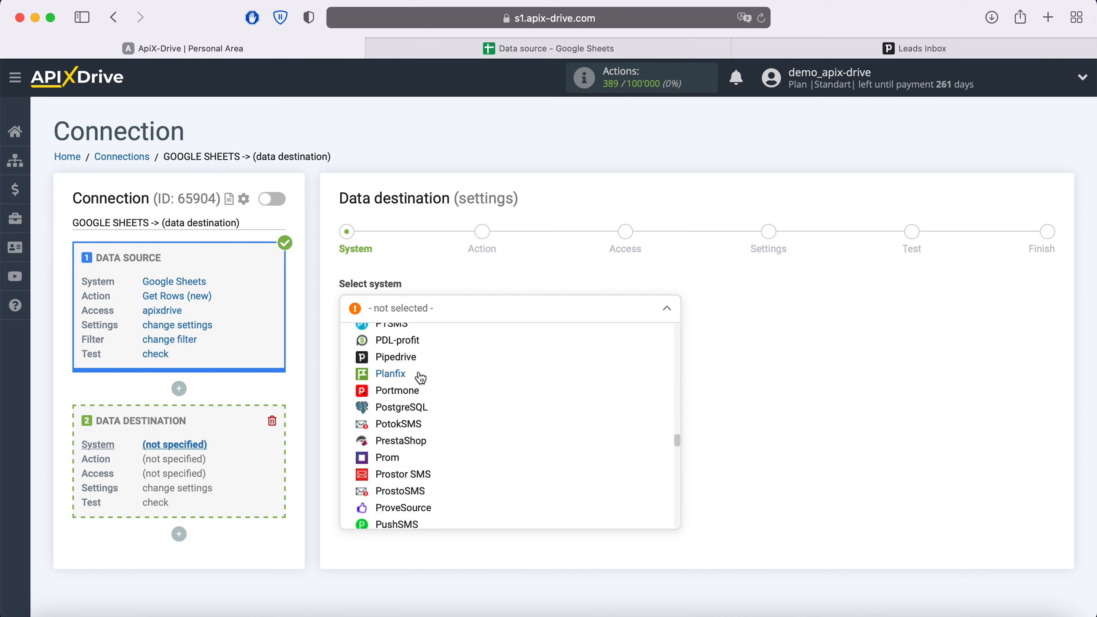
pyautogui.click(414, 357)
pyautogui.click(425, 351)
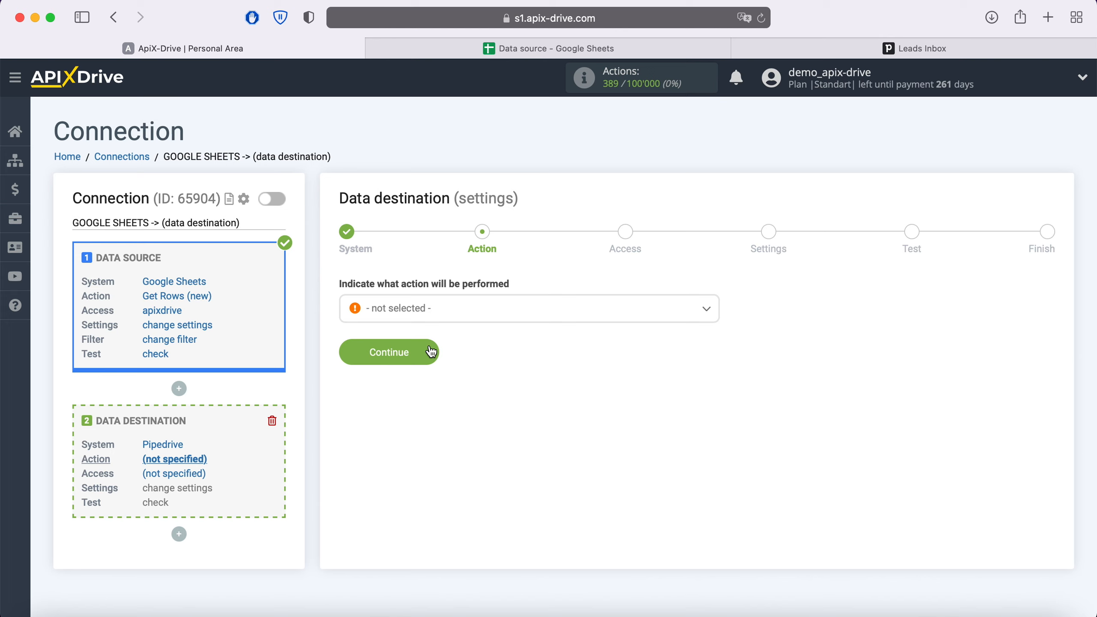
# Step: Set the Pipedrive destination action to Create Task and continue to the access stage
pyautogui.click(445, 311)
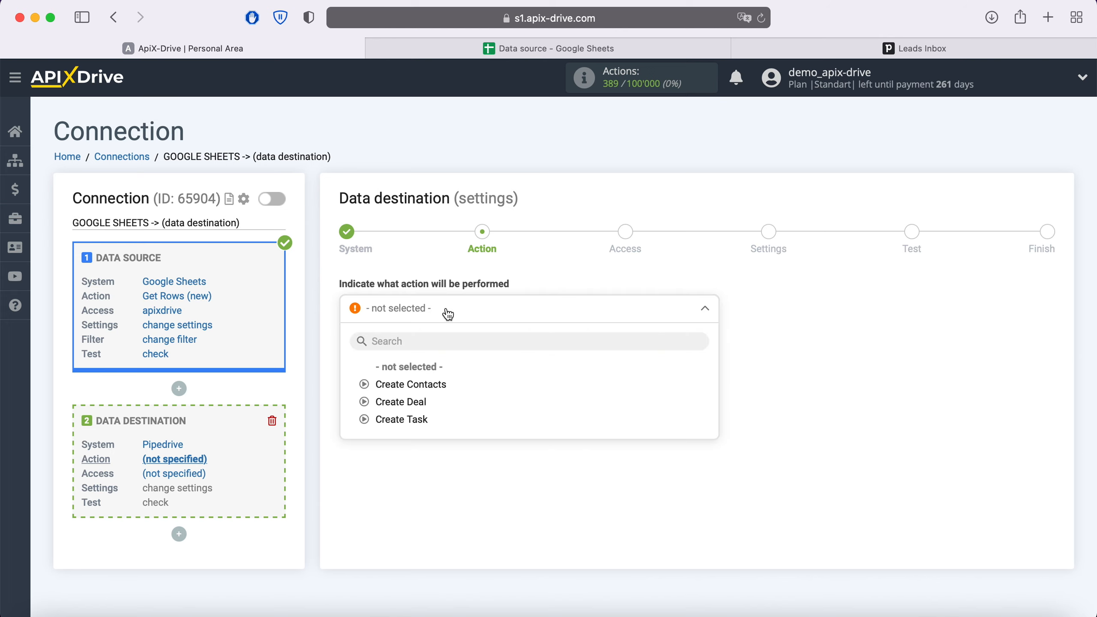
pyautogui.click(418, 420)
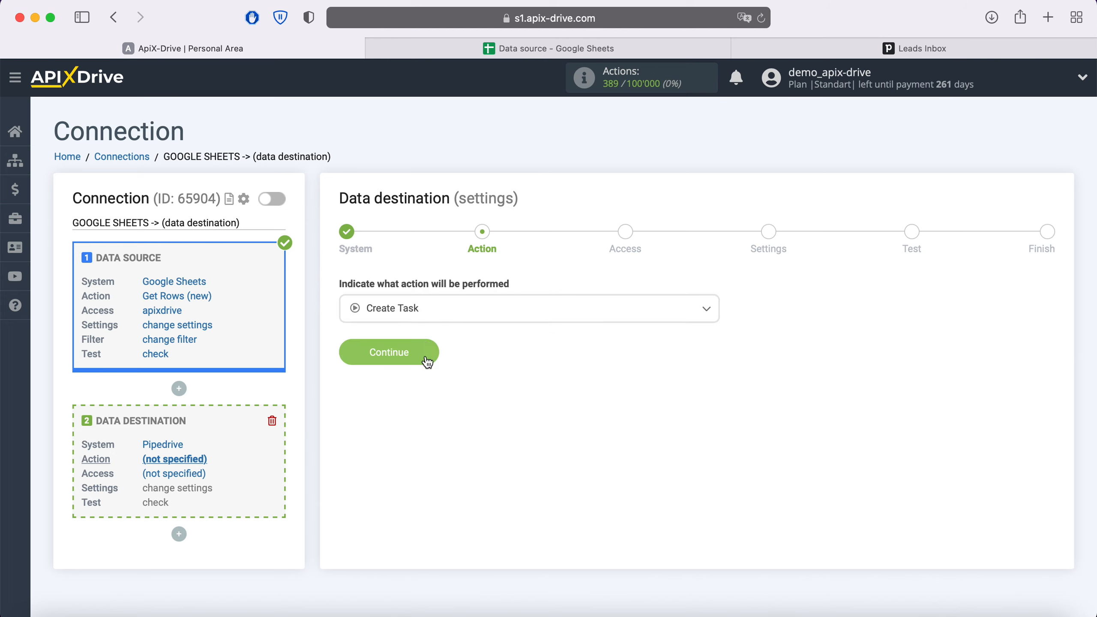
pyautogui.click(426, 356)
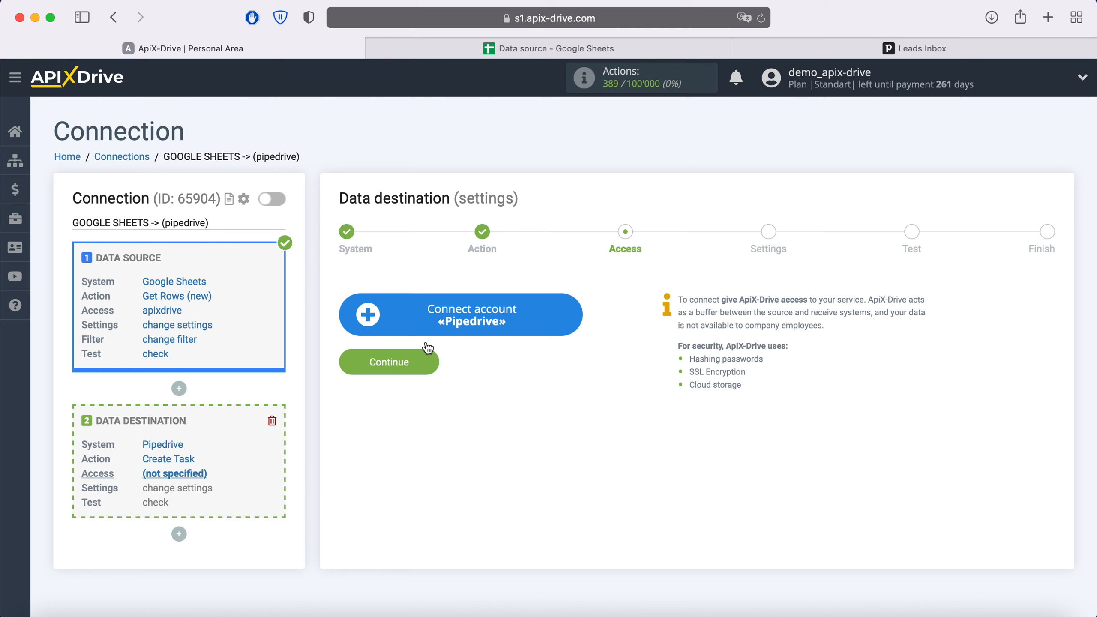
# Step: Start connecting a Pipedrive account and fill in its domain with apix-drive.pipedrive.com, copied from the Pipedrive page address
pyautogui.click(568, 319)
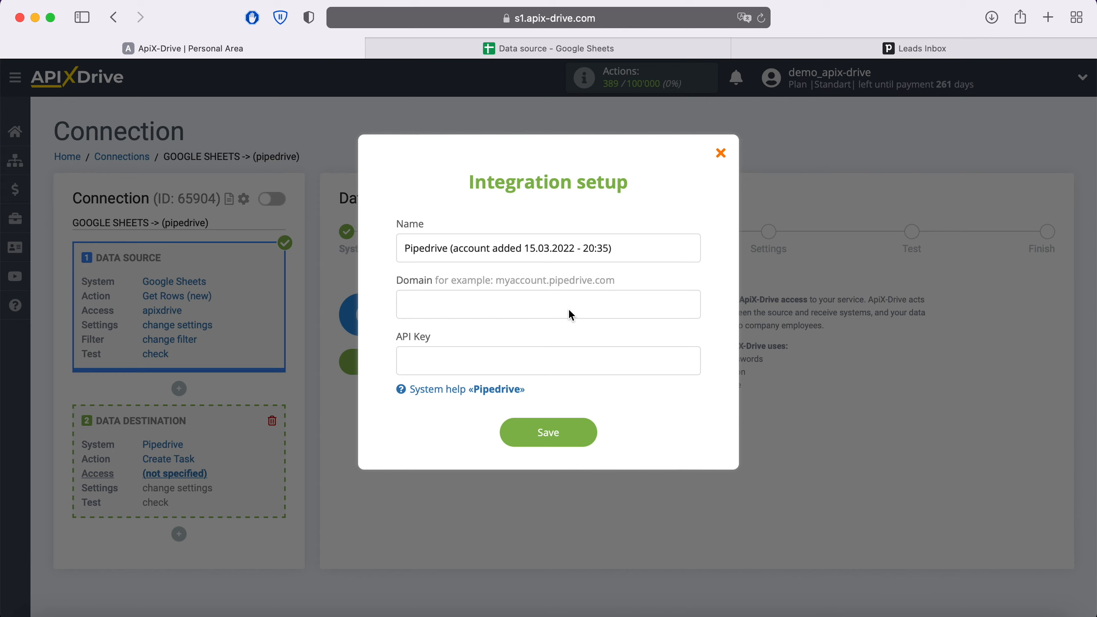
pyautogui.click(892, 51)
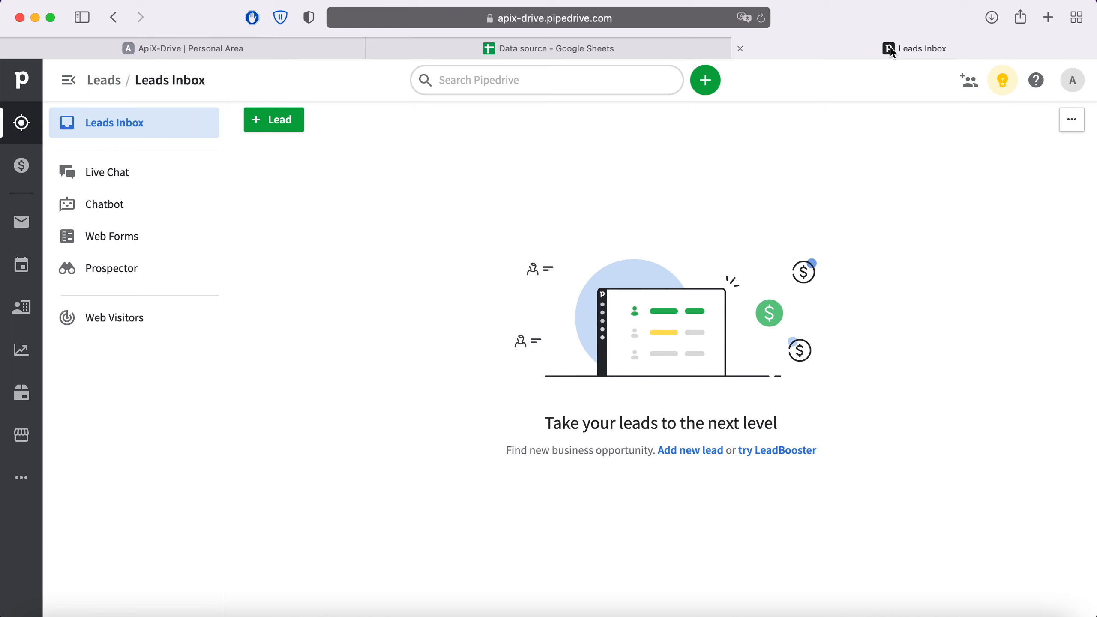
pyautogui.click(688, 22)
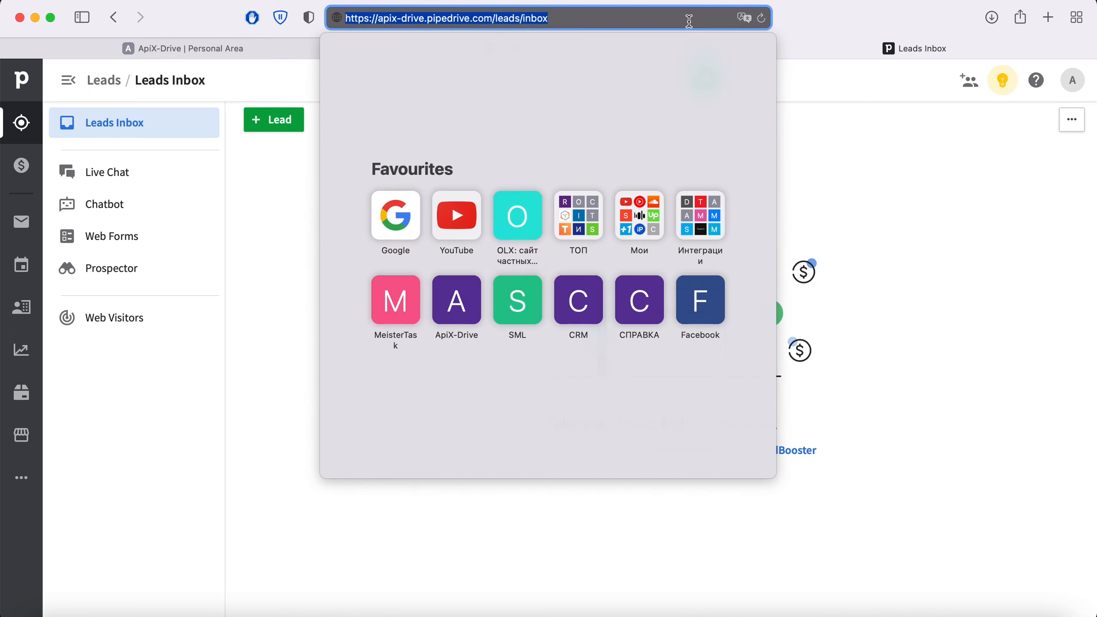
pyautogui.moveTo(377, 19); pyautogui.dragTo(491, 19)
pyautogui.rightClick(467, 17)
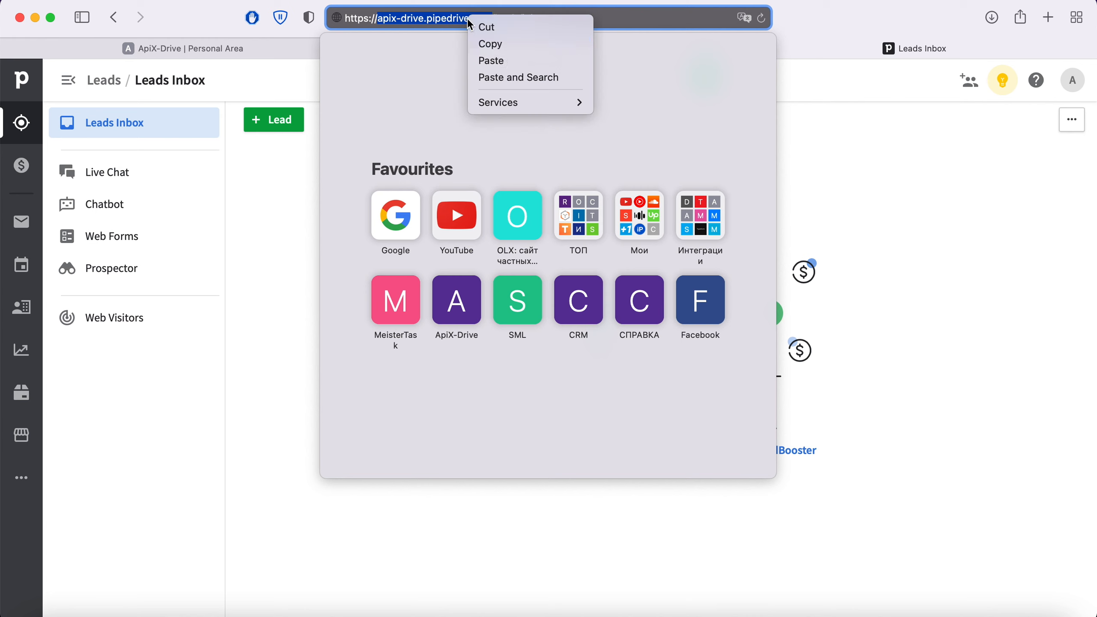
pyautogui.click(497, 43)
pyautogui.click(225, 45)
pyautogui.rightClick(448, 305)
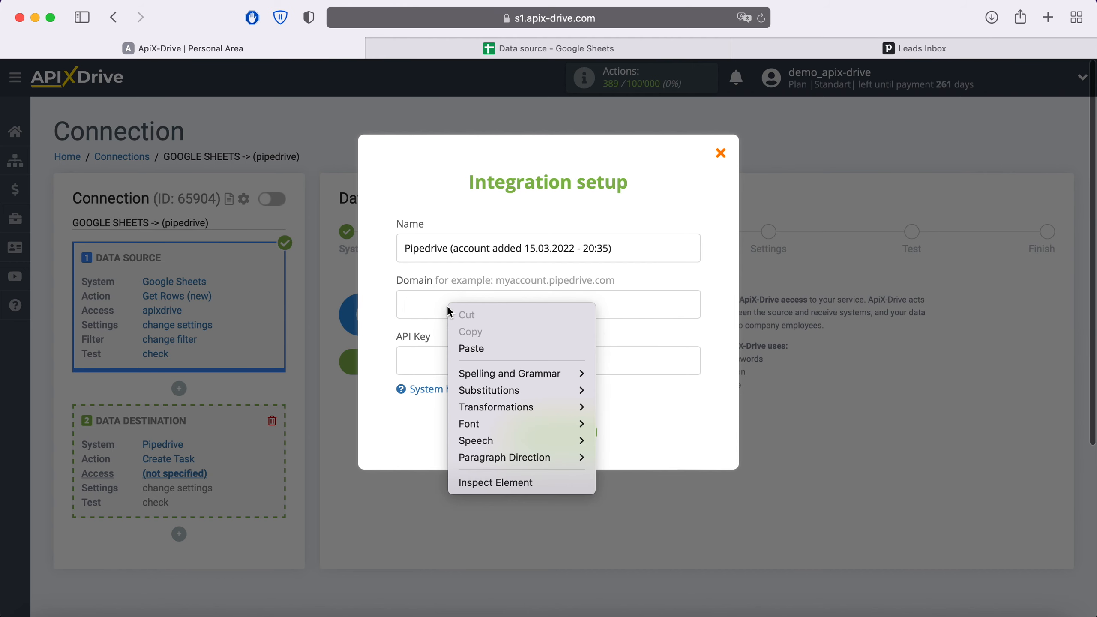
pyautogui.click(493, 341)
# Step: Switch to Pipedrive, open the API section of the personal preferences and copy the personal API token
pyautogui.click(899, 49)
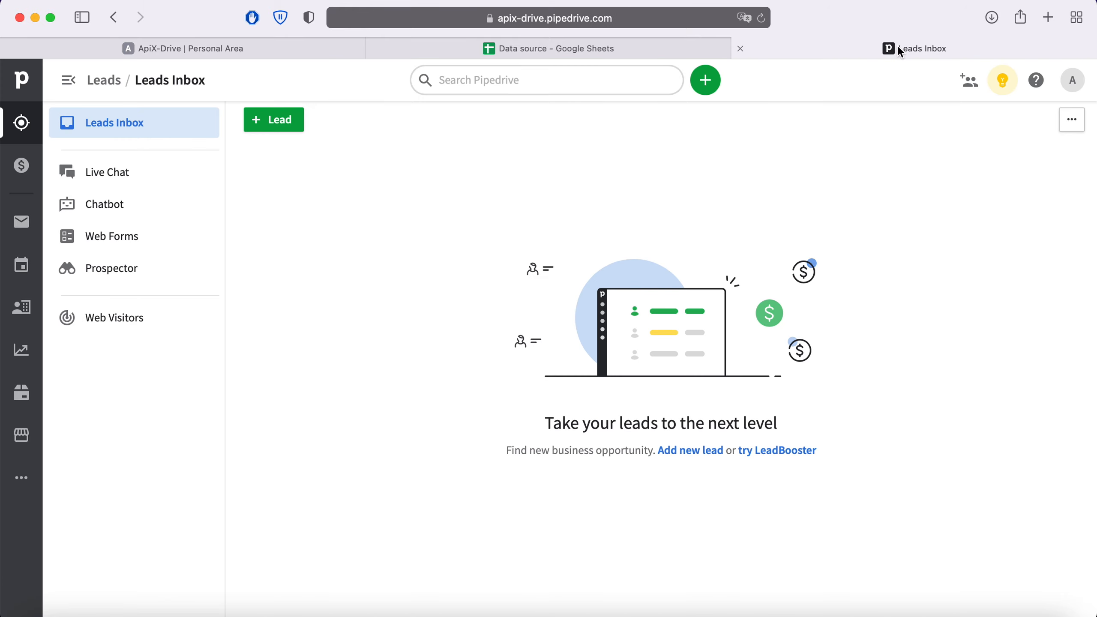
pyautogui.click(1073, 80)
pyautogui.click(1000, 153)
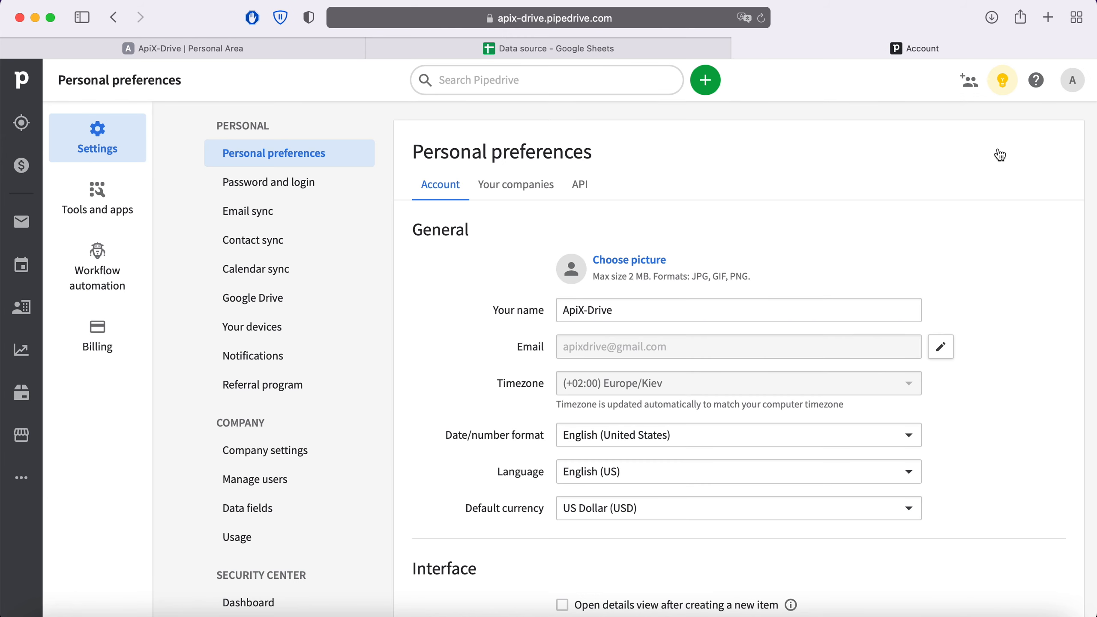
pyautogui.click(579, 186)
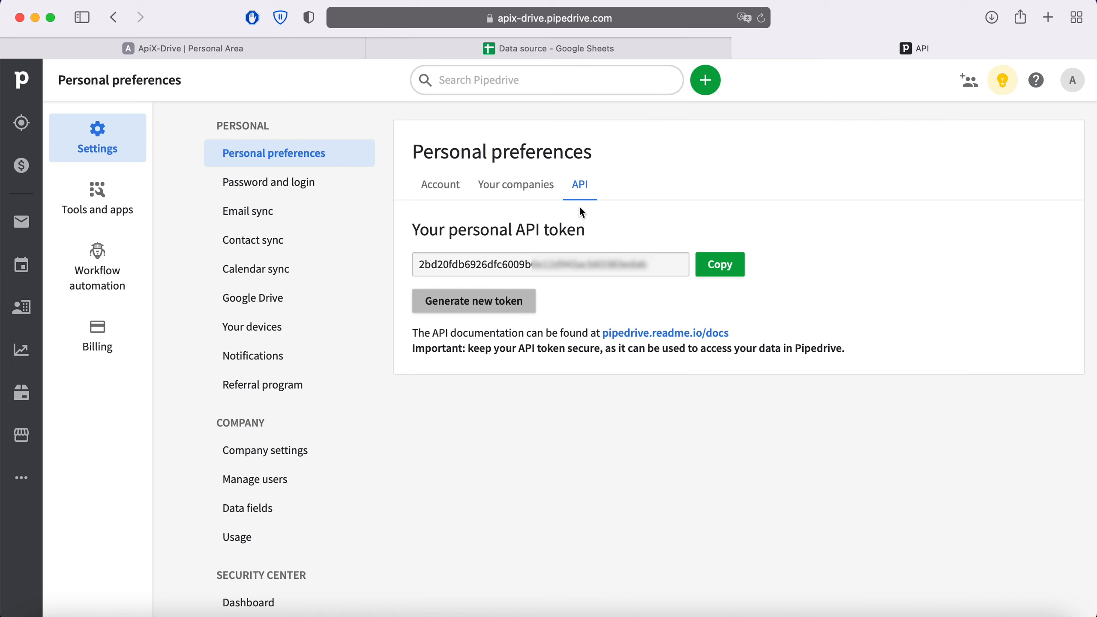
pyautogui.moveTo(648, 264); pyautogui.dragTo(417, 265)
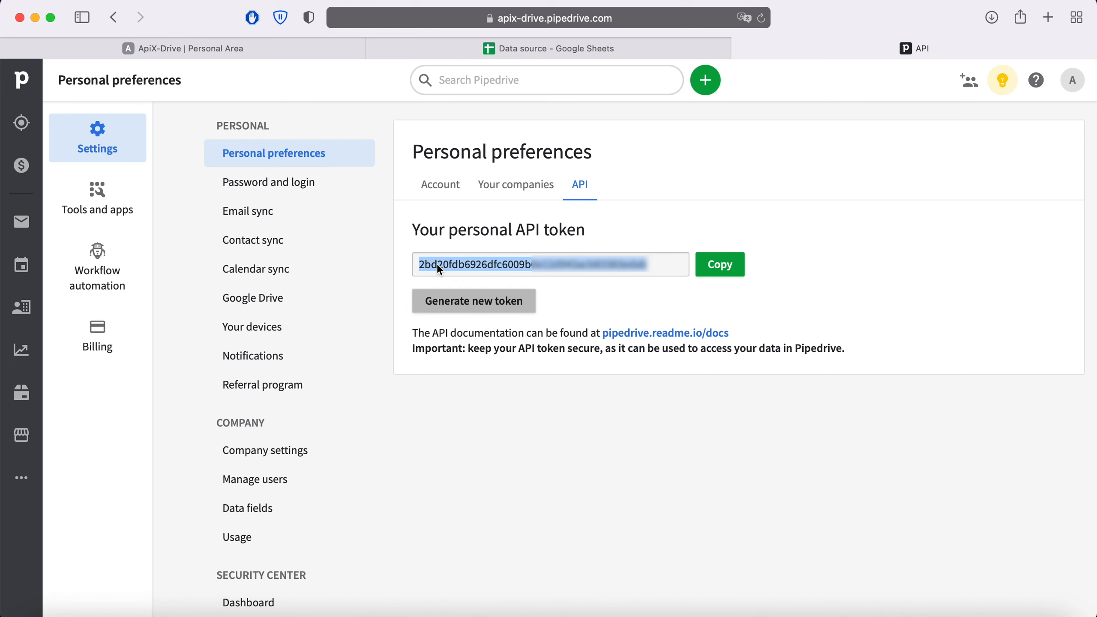
pyautogui.rightClick(437, 263)
pyautogui.click(496, 345)
# Step: Return to ApiX-Drive, paste the copied token as the API key in the Integration setup and save the account
pyautogui.click(253, 48)
pyautogui.rightClick(435, 356)
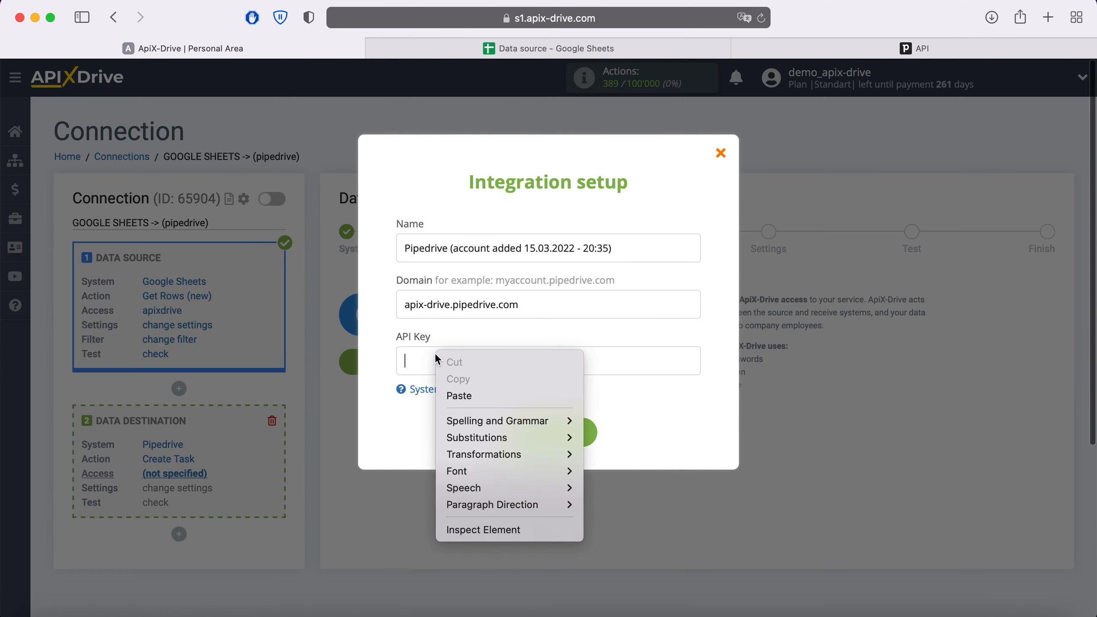
pyautogui.click(471, 398)
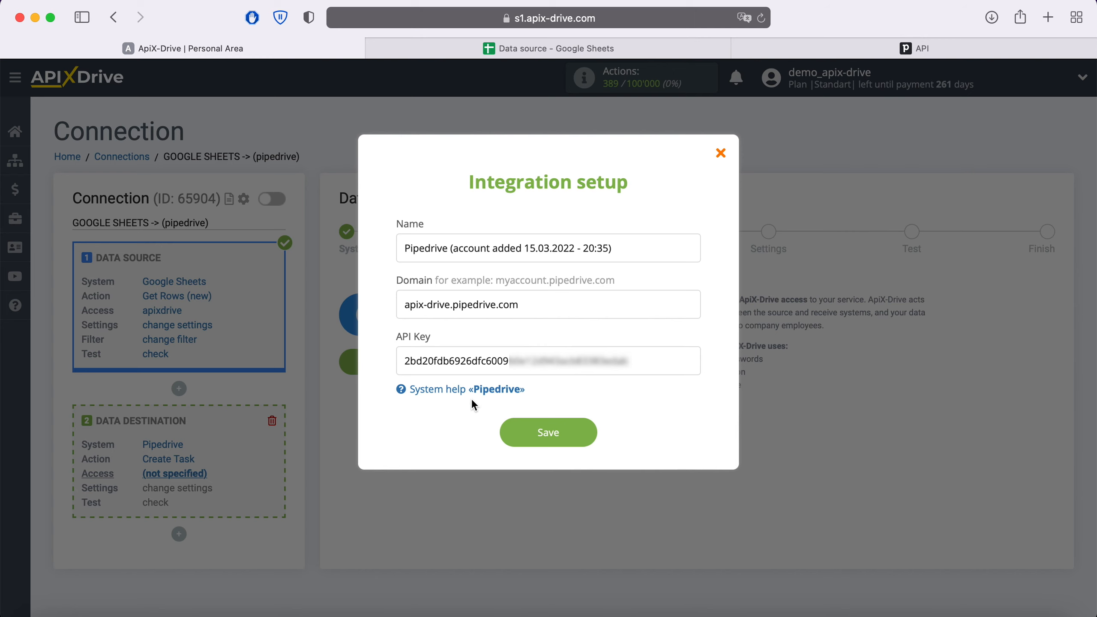
pyautogui.click(585, 427)
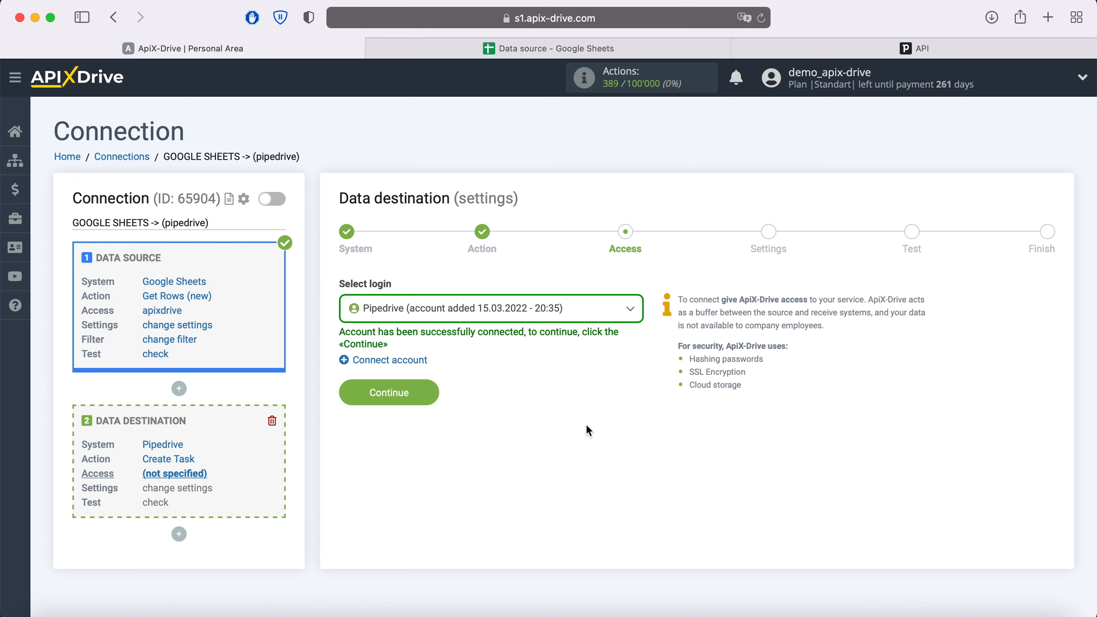
# Step: Select the newly connected Pipedrive account as the login and continue to the destination settings
pyautogui.click(595, 308)
pyautogui.click(544, 406)
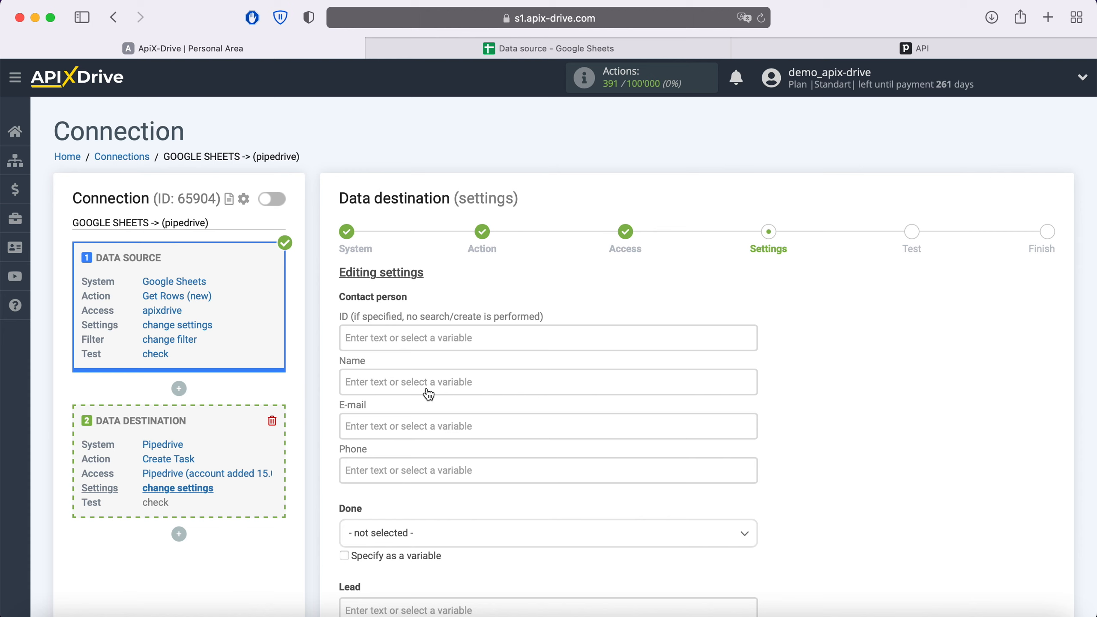
# Step: Map the contact person's name to Google Sheets Колонка C, the e-mail to Колонка E and the phone to Колонка F
pyautogui.click(428, 389)
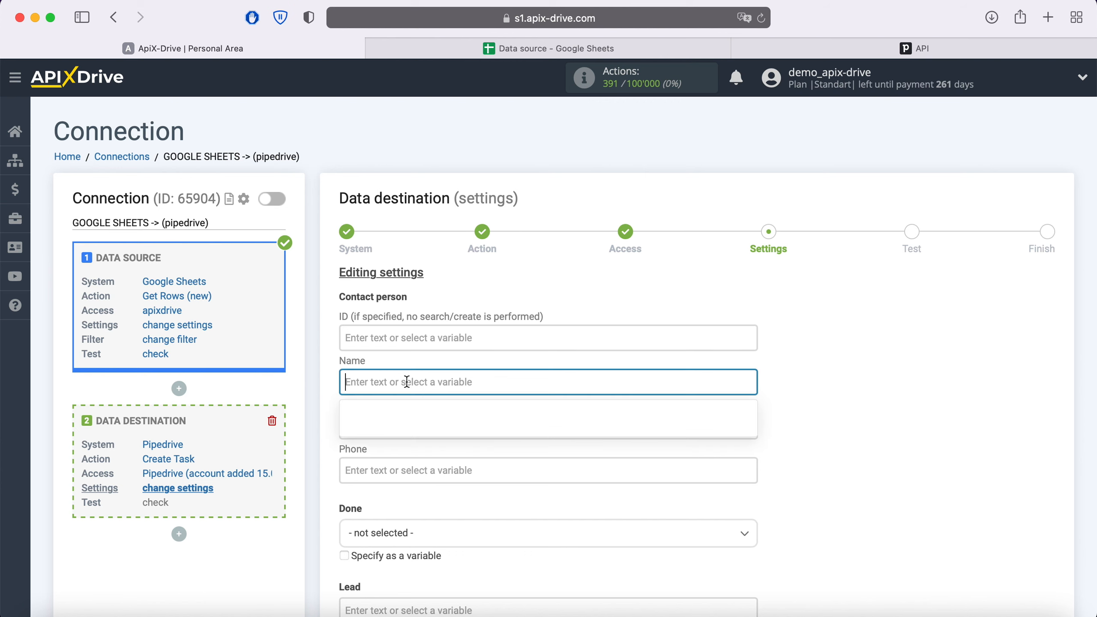
pyautogui.scroll(-5, 558, 383)
pyautogui.scroll(-3, 597, 375)
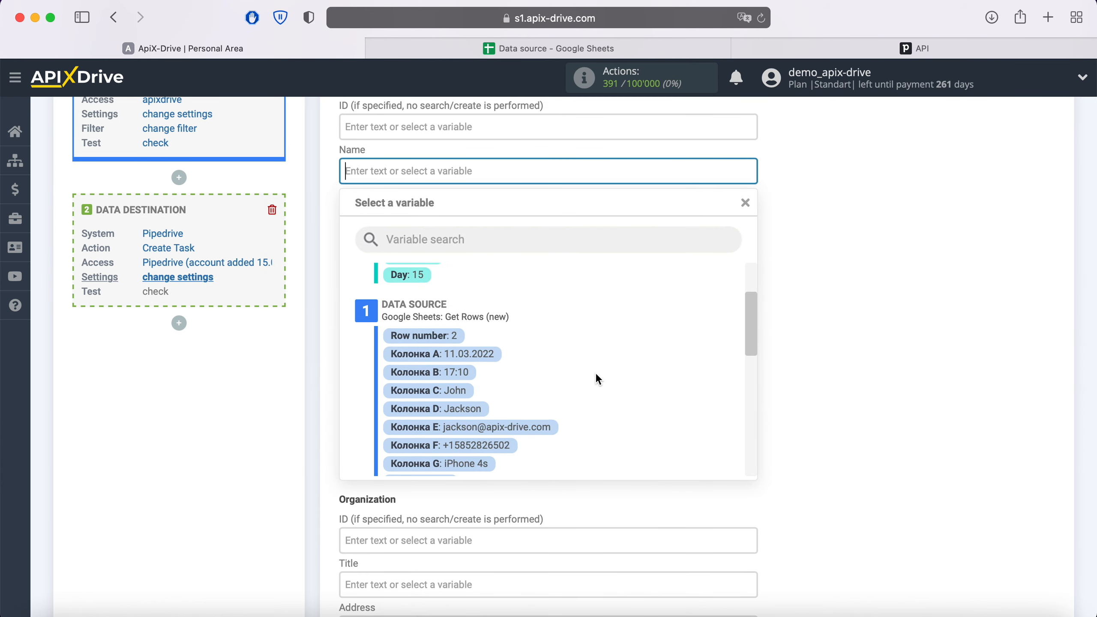
pyautogui.click(453, 388)
pyautogui.click(539, 215)
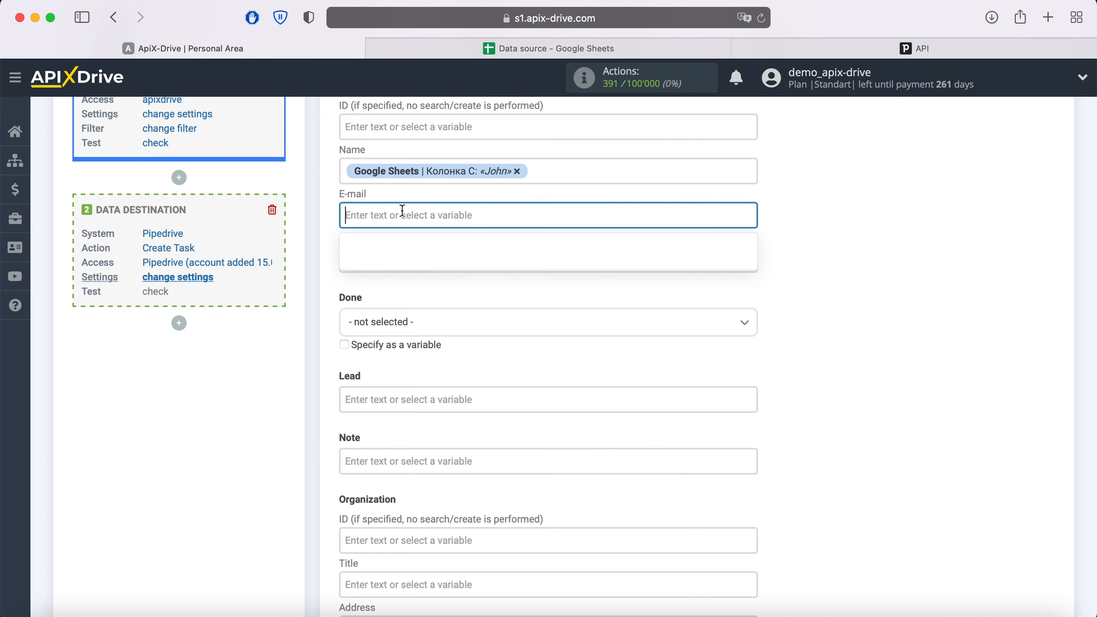
pyautogui.scroll(-5, 623, 372)
pyautogui.click(529, 440)
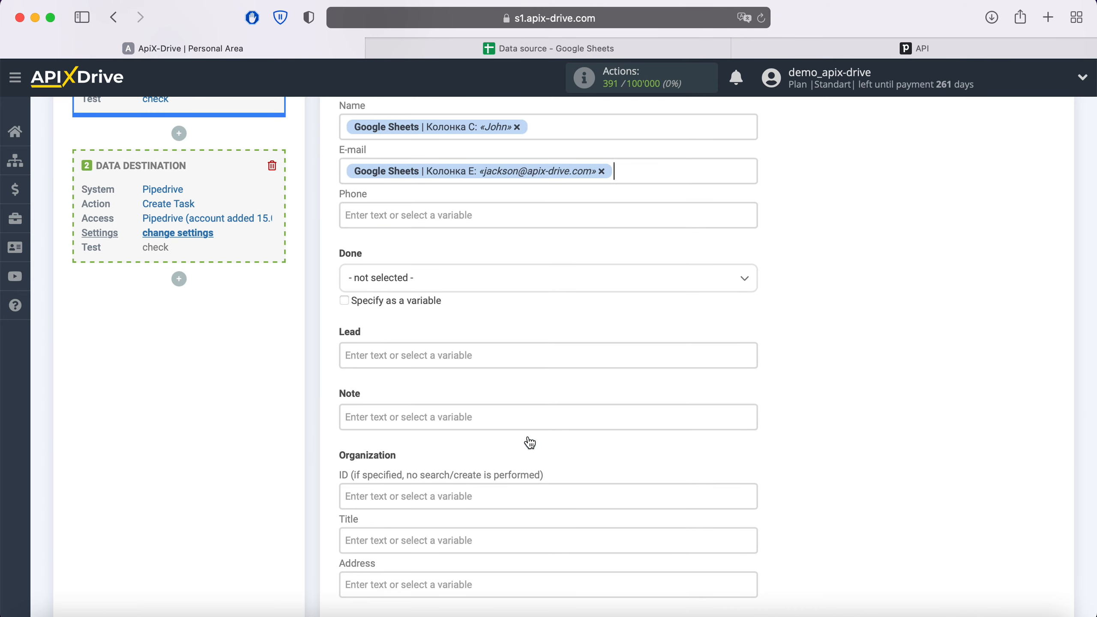
pyautogui.click(421, 216)
pyautogui.scroll(-3, 604, 324)
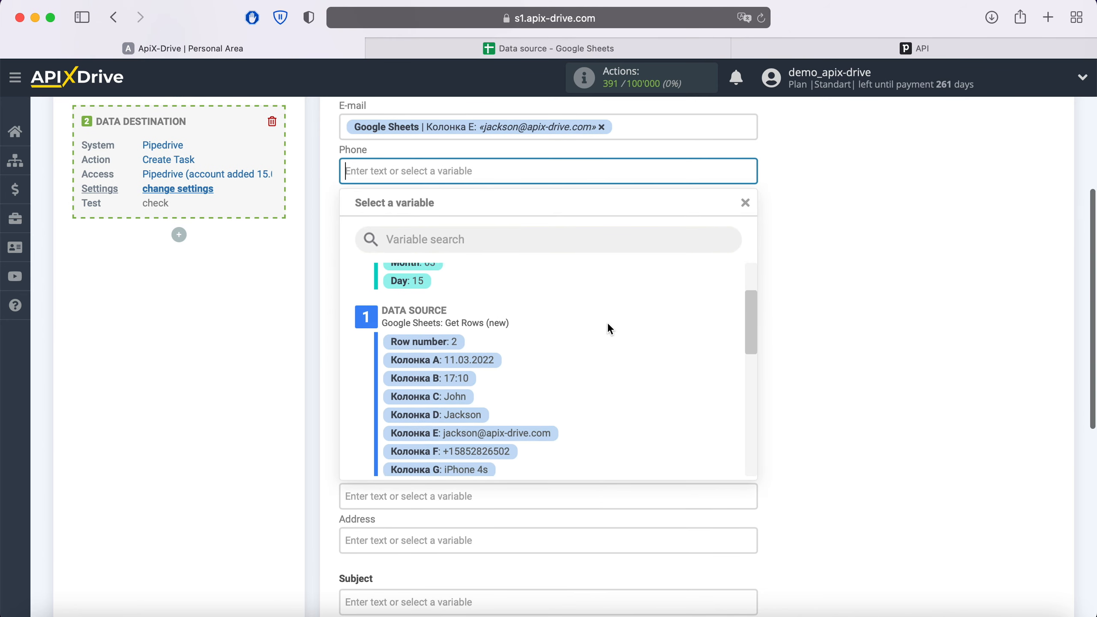
pyautogui.click(483, 443)
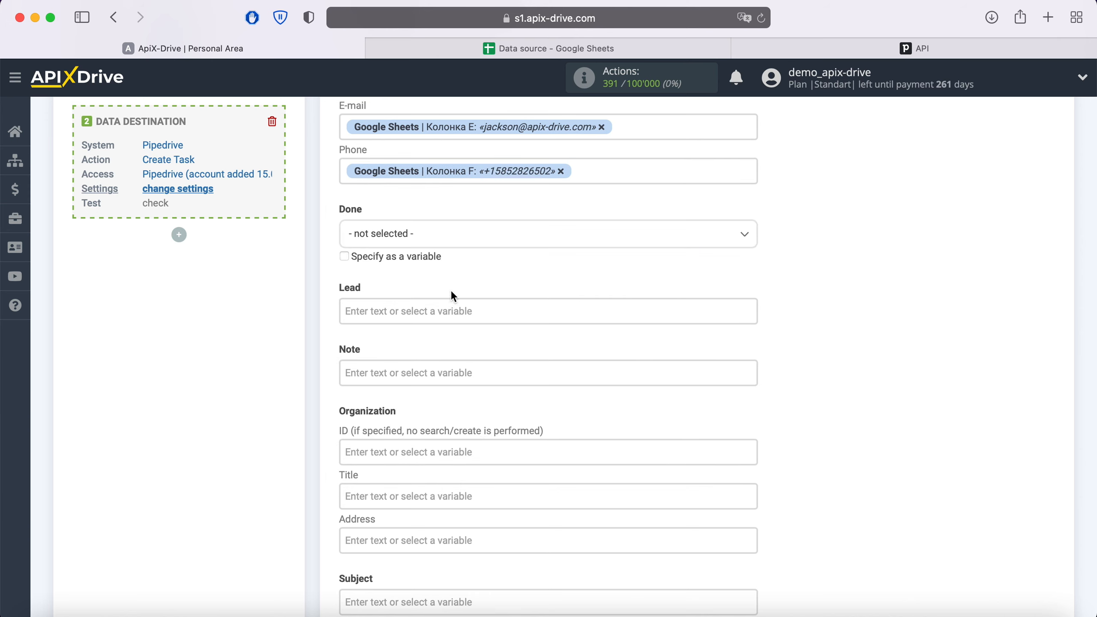
# Step: Set Done to To do and fill Lead with the Google Sheets variables Колонка C and Колонка D
pyautogui.click(433, 236)
pyautogui.click(374, 311)
pyautogui.click(384, 311)
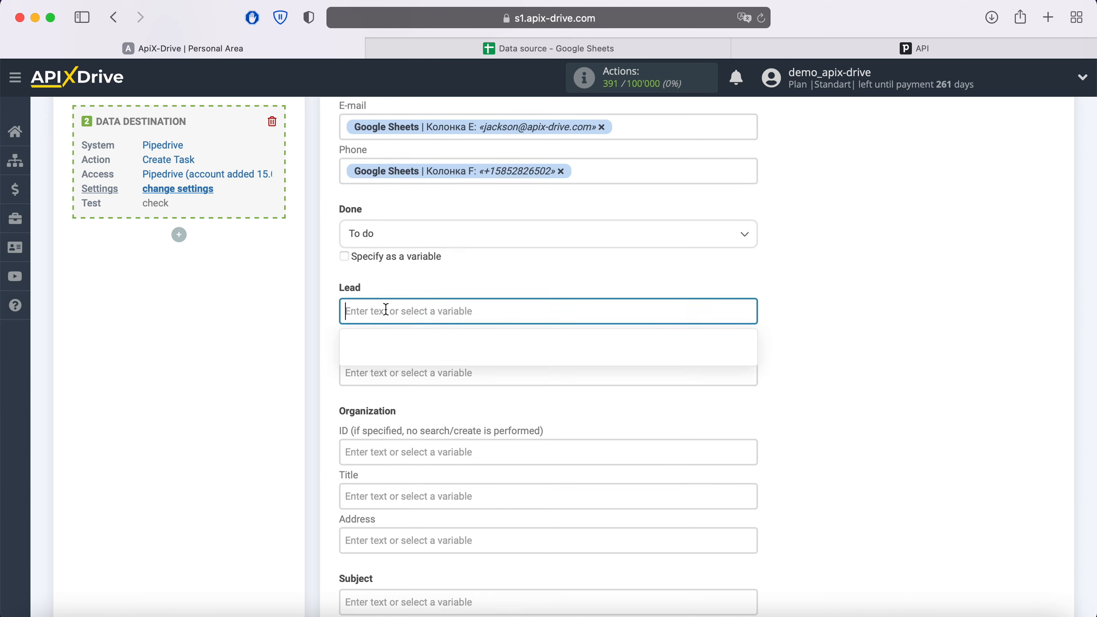
pyautogui.scroll(-3, 579, 369)
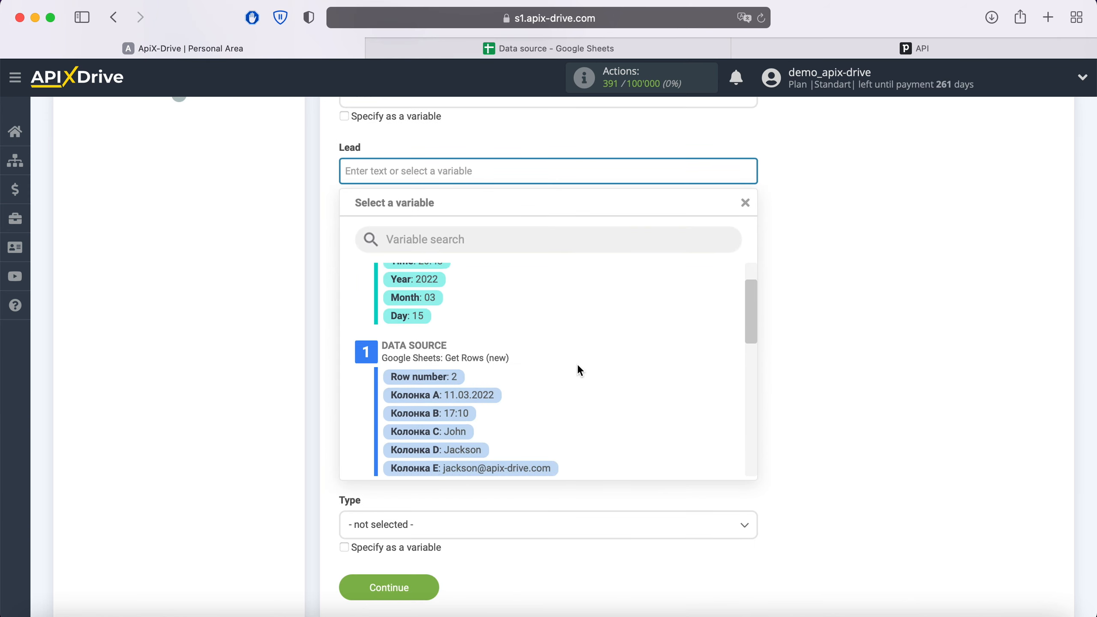
pyautogui.click(448, 398)
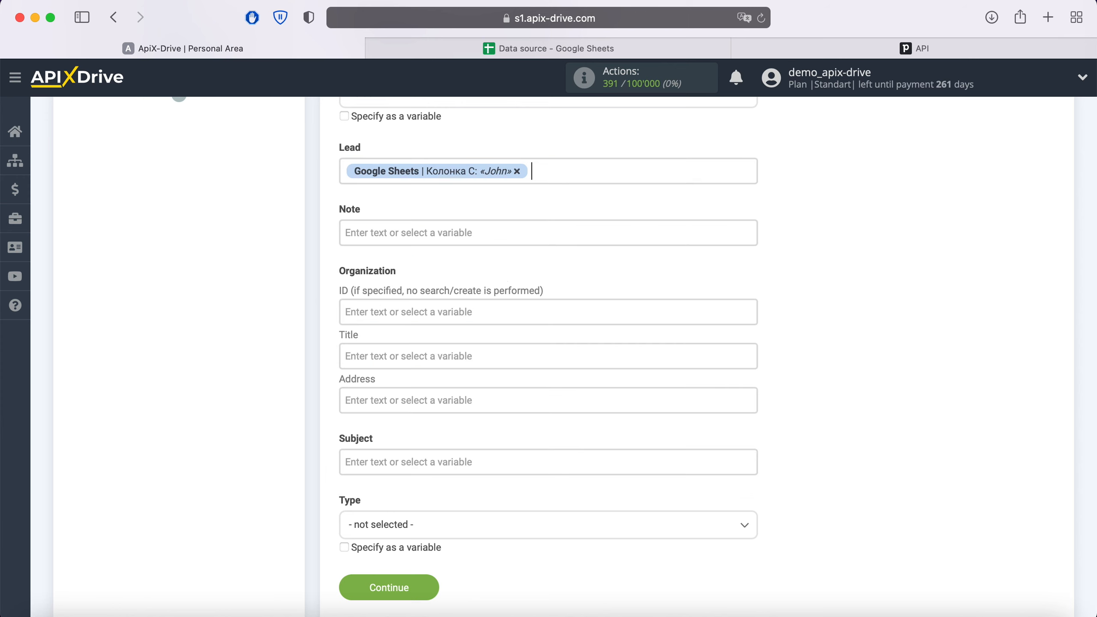
pyautogui.click(579, 177)
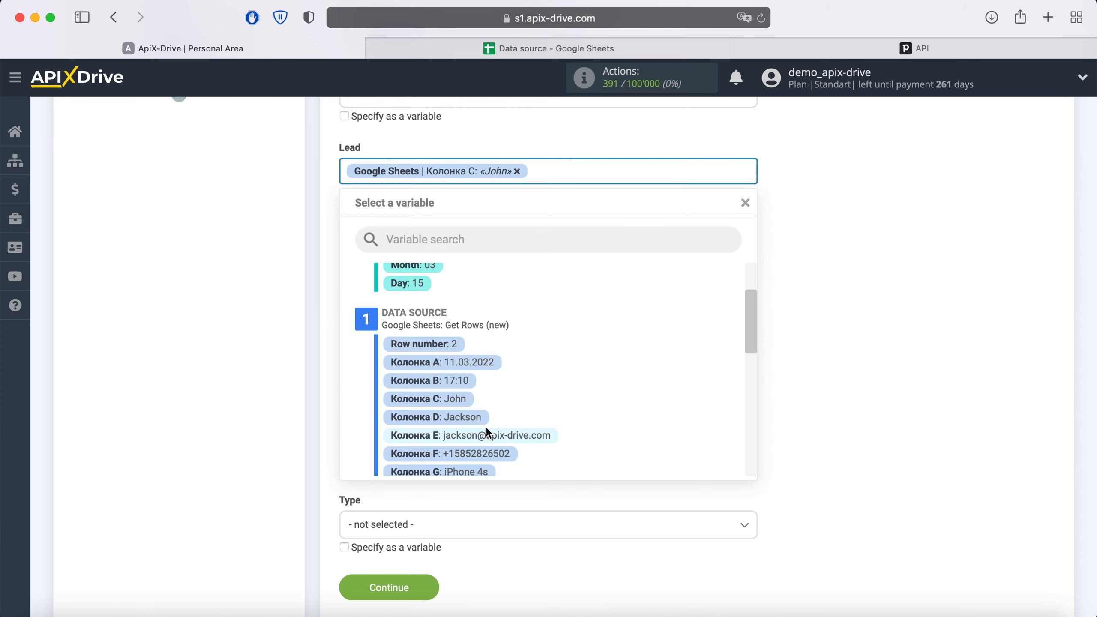
pyautogui.click(477, 417)
# Step: Fill the Note with the label Product followed by the Google Sheets variable Колонка G
pyautogui.click(435, 243)
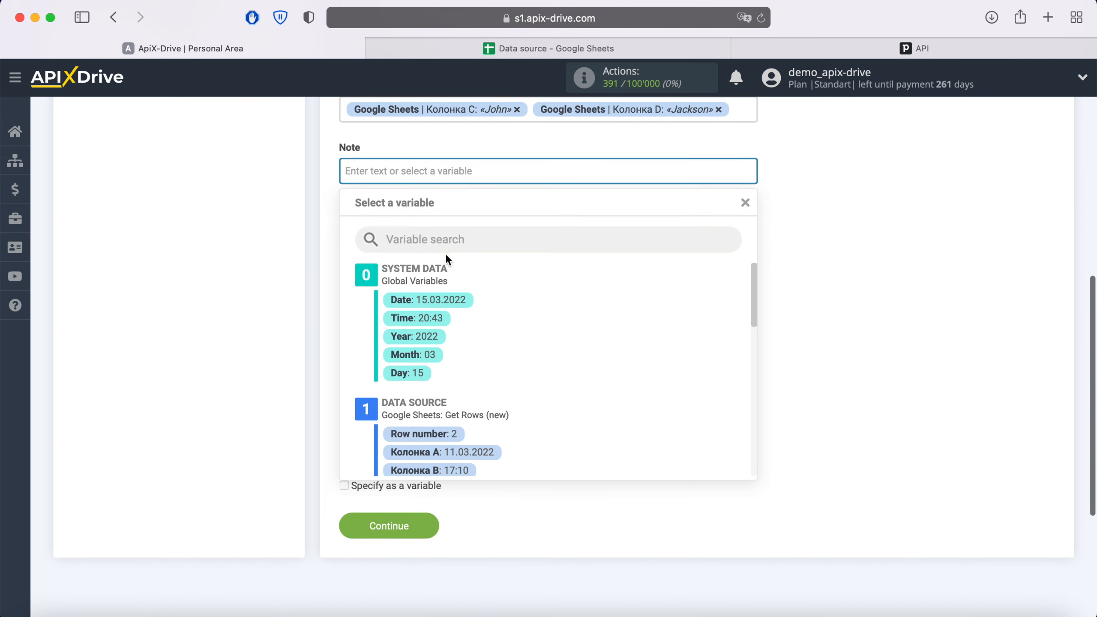
pyautogui.scroll(-5, 622, 363)
pyautogui.click(480, 448)
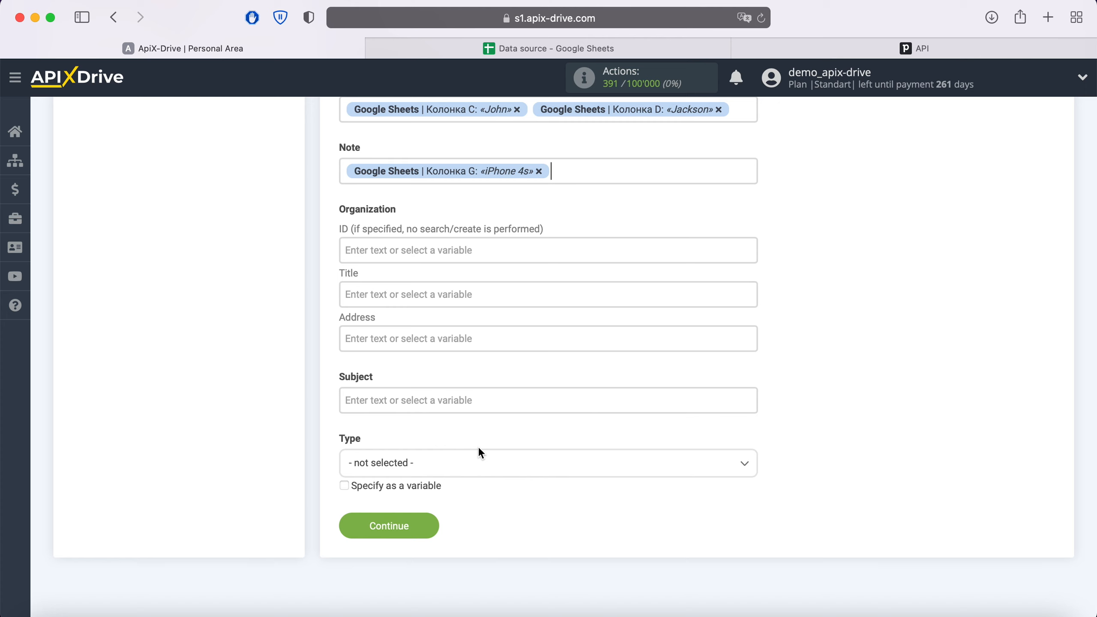
pyautogui.click(347, 170)
pyautogui.write('Prod')
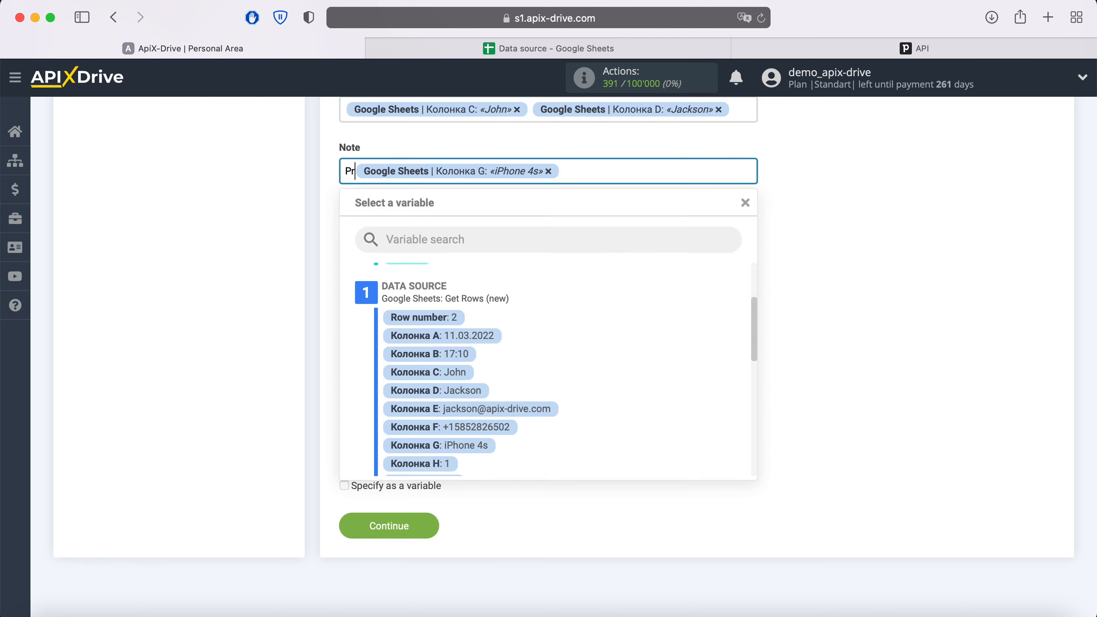
pyautogui.write('uct')
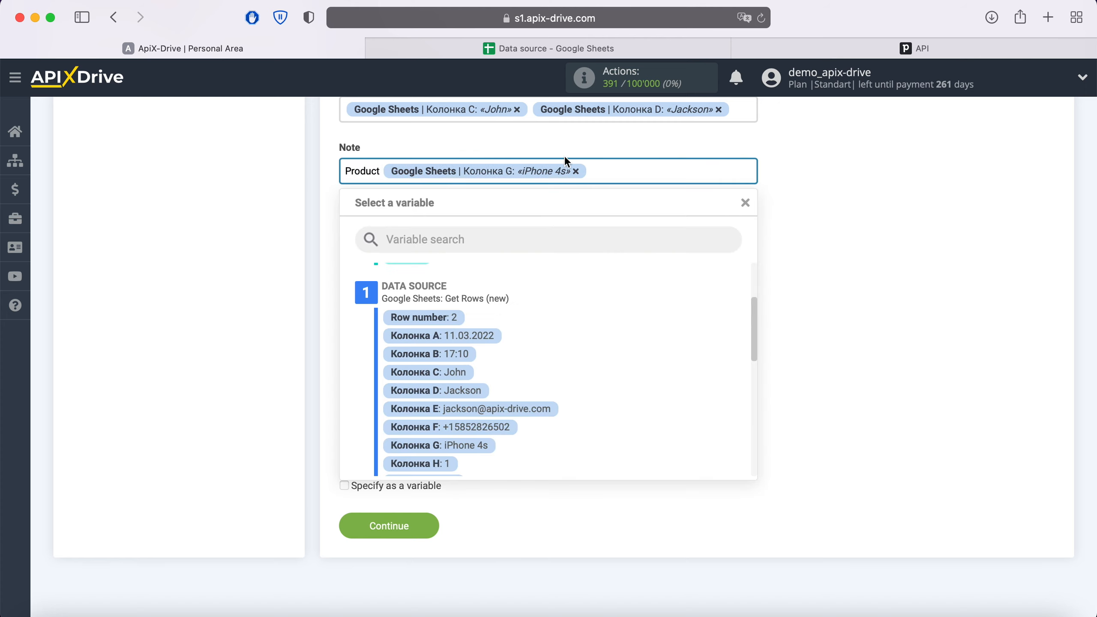
# Step: Add a second line to the Note with the label Price followed by the Google Sheets variable Колонка I
pyautogui.click(618, 167)
pyautogui.press('Return')
pyautogui.write('Price')
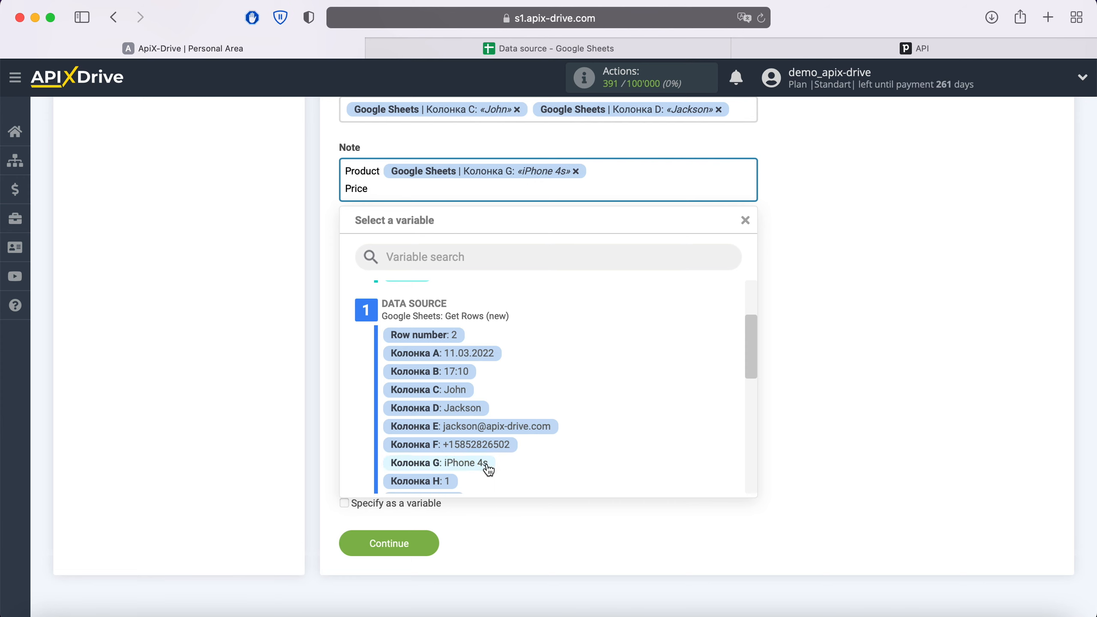
pyautogui.scroll(-2, 487, 469)
pyautogui.click(455, 459)
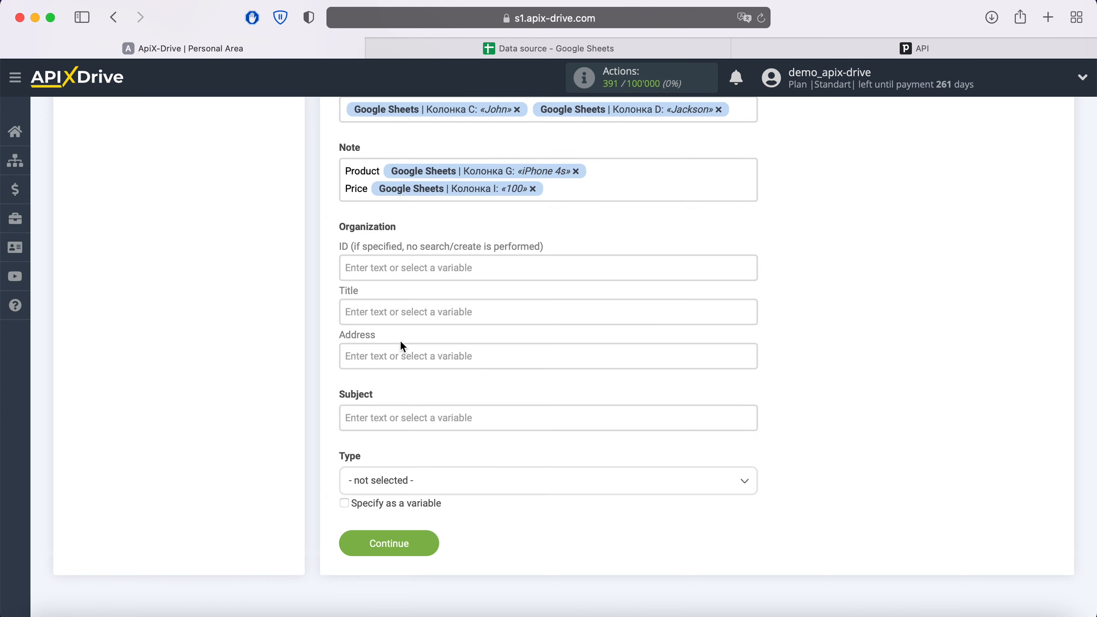
# Step: Map the organization's title to Google Sheets Колонка C and Колонка D, and its address to Колонка E
pyautogui.click(399, 311)
pyautogui.scroll(-3, 561, 332)
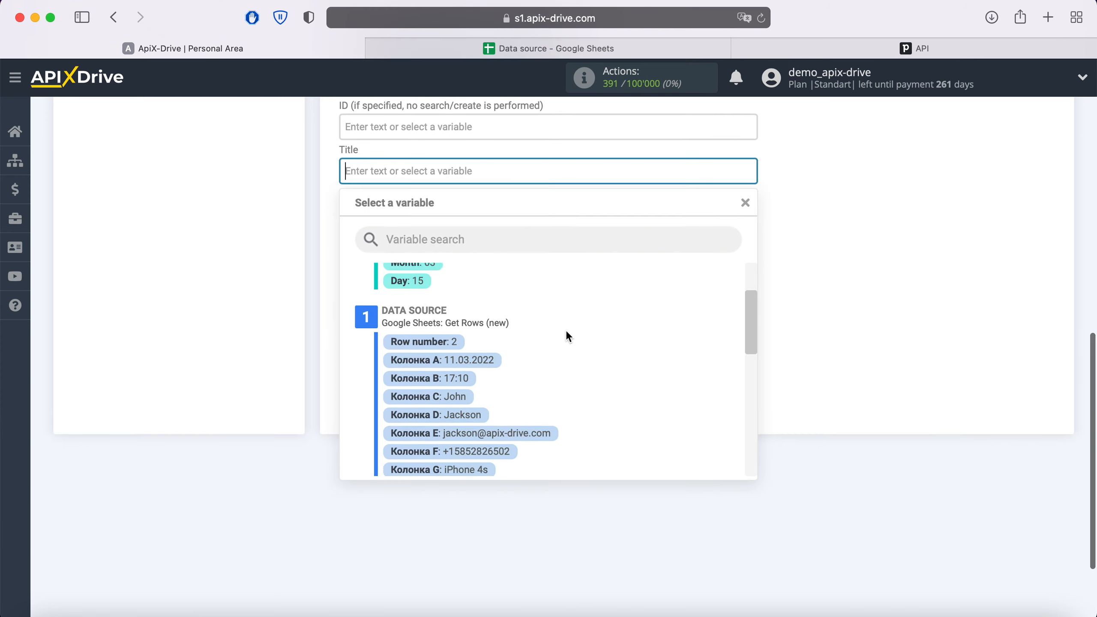
pyautogui.click(471, 380)
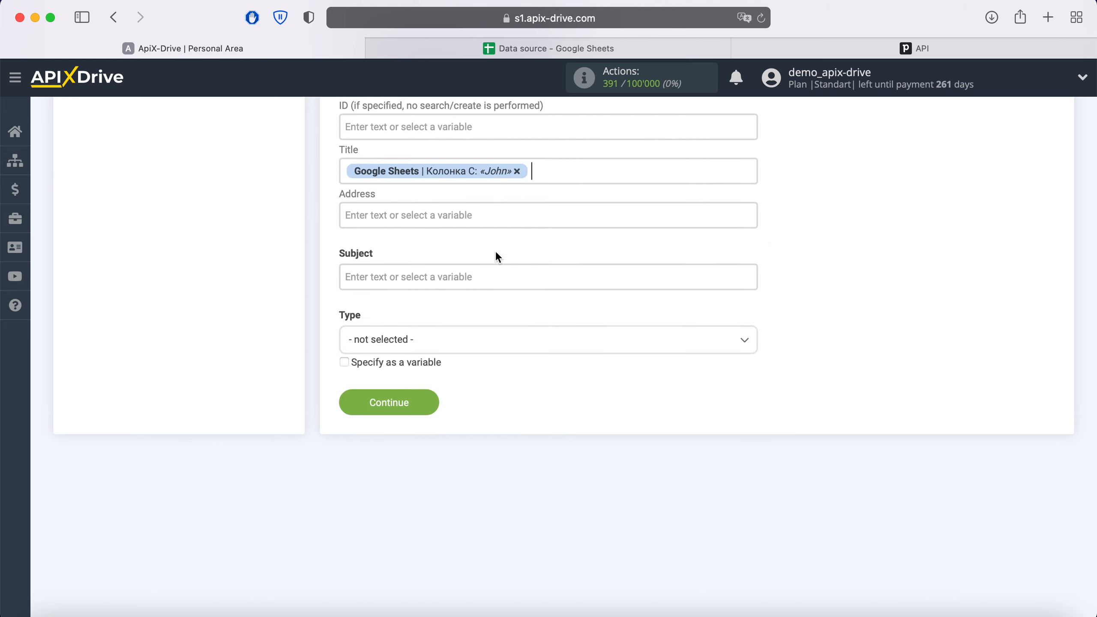
pyautogui.click(560, 169)
pyautogui.click(472, 399)
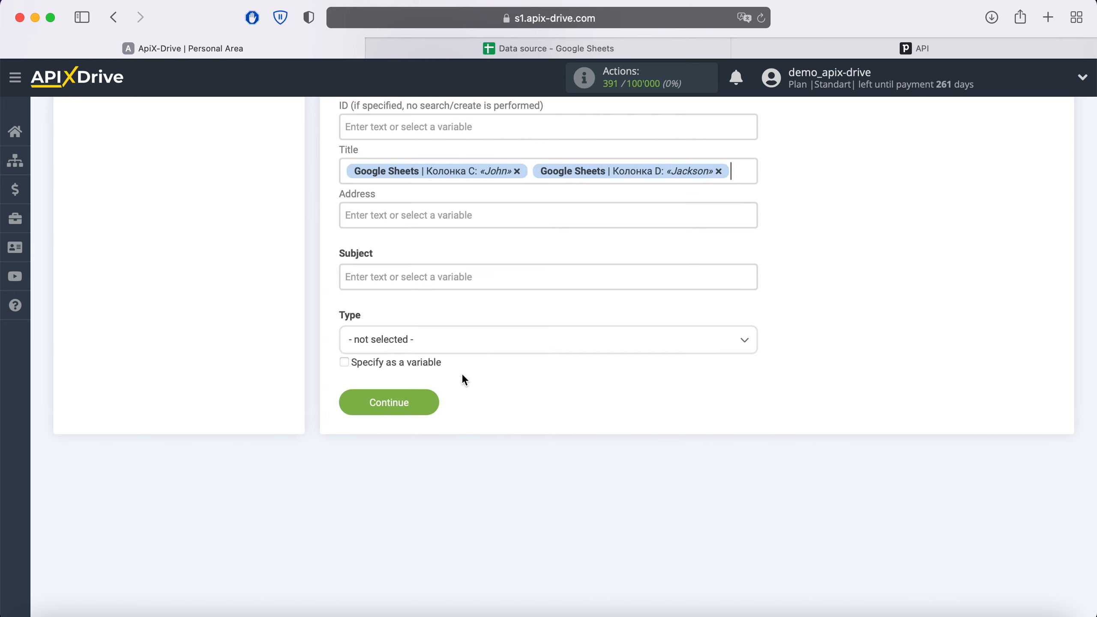
pyautogui.click(427, 221)
pyautogui.scroll(-4, 562, 337)
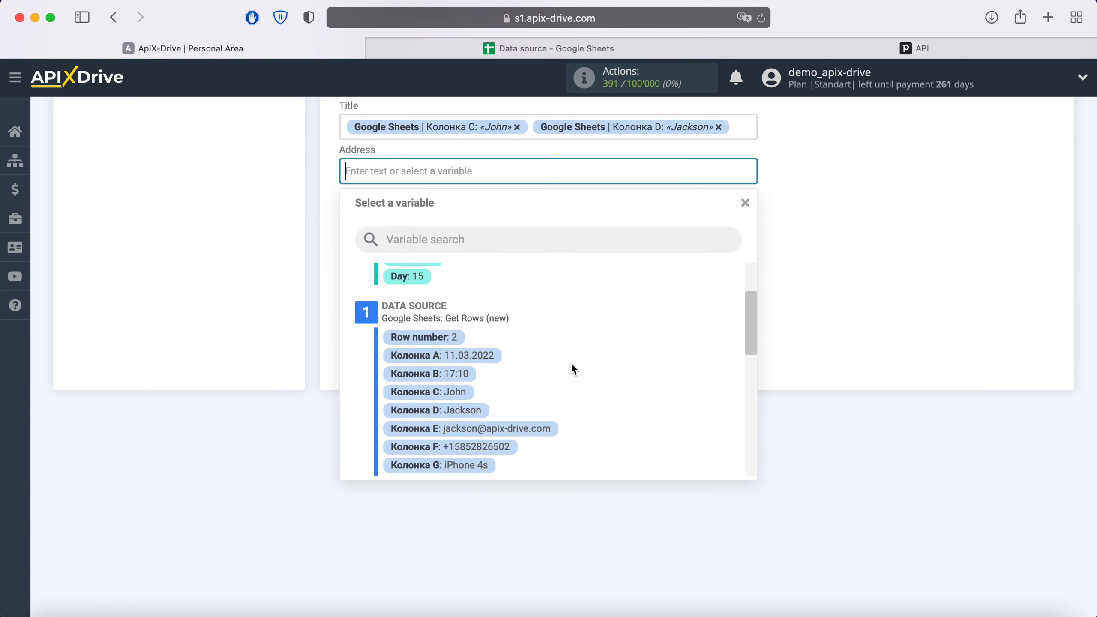
pyautogui.click(522, 430)
# Step: Fill the Subject with the text New row followed by the Google Sheets variables Колонка C and Колонка D
pyautogui.click(433, 233)
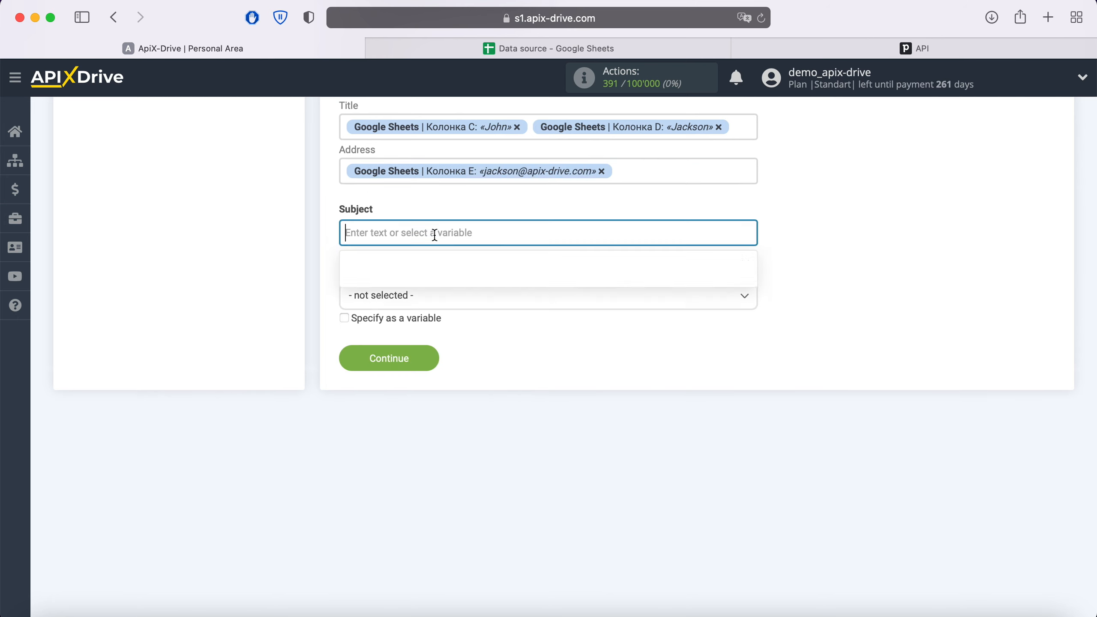
pyautogui.write('N')
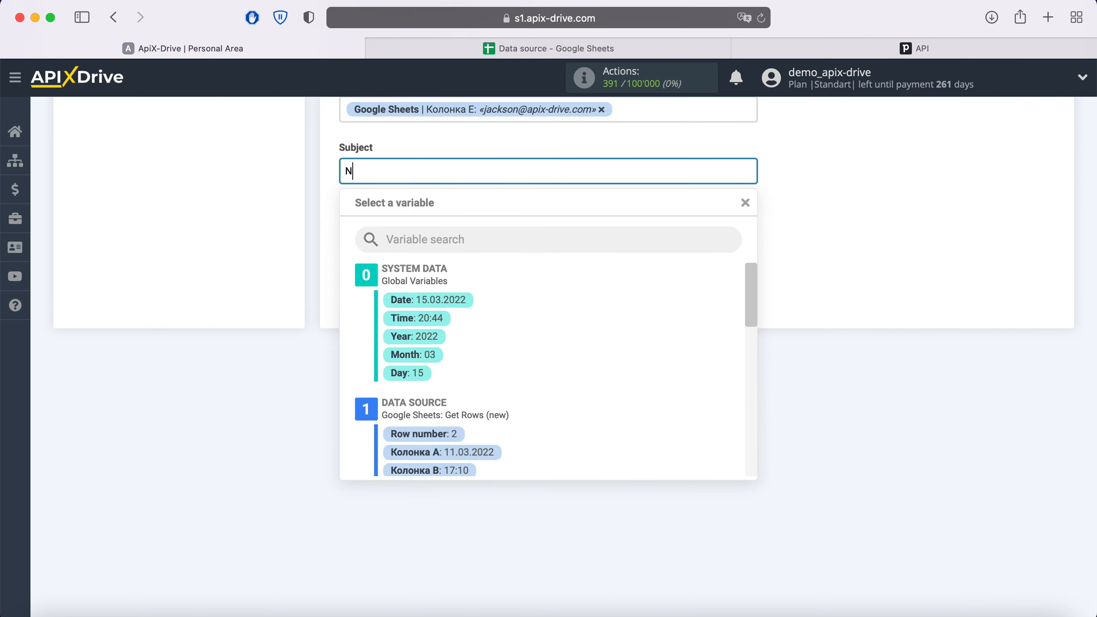
pyautogui.write('ew row')
pyautogui.scroll(-3, 626, 401)
pyautogui.click(463, 395)
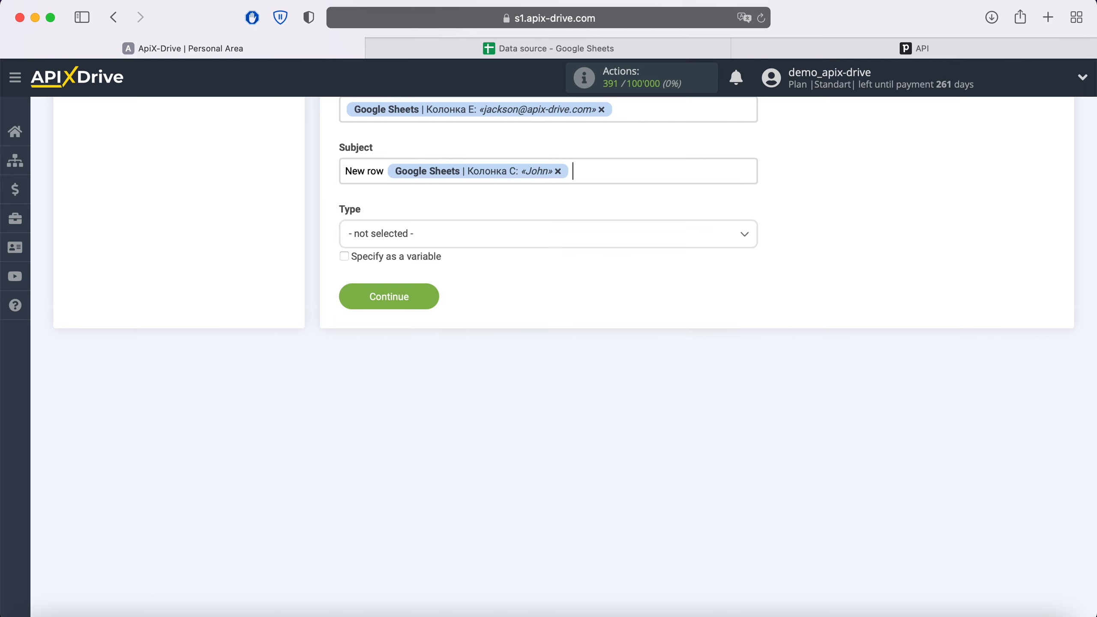
pyautogui.click(590, 171)
pyautogui.click(468, 418)
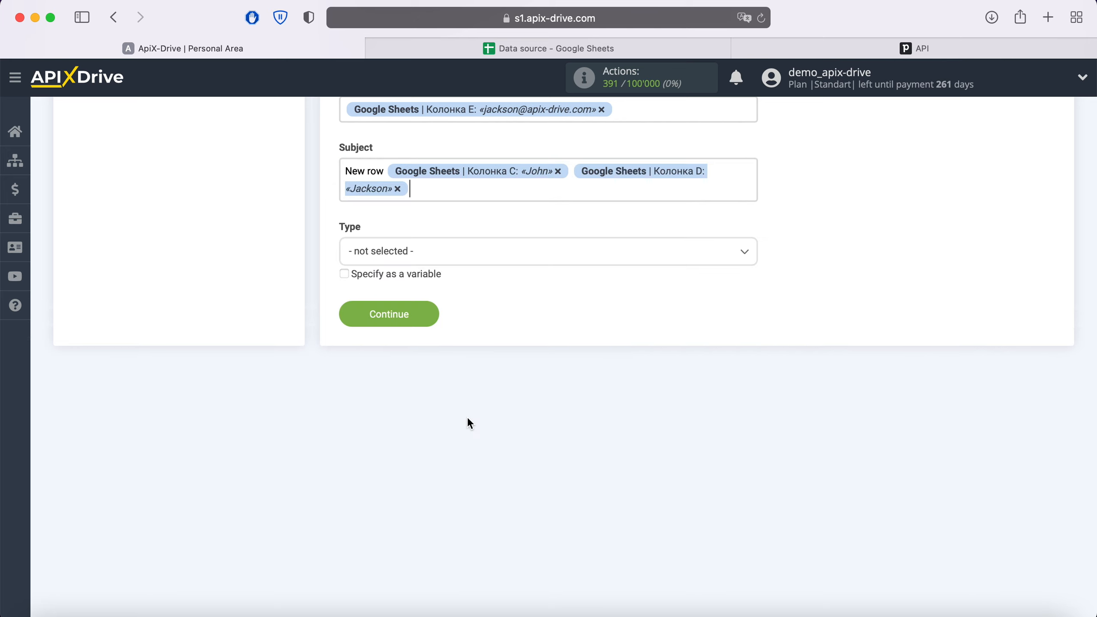
# Step: Set the Type to Task and continue to the destination's test stage
pyautogui.click(438, 256)
pyautogui.click(371, 365)
pyautogui.click(428, 316)
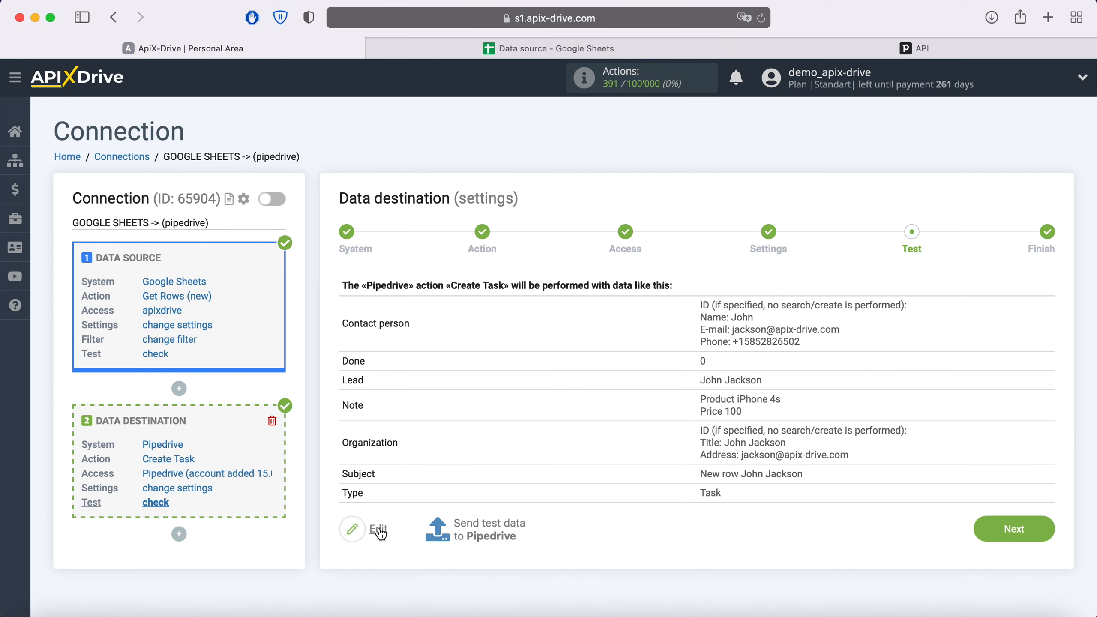
# Step: Send the test data to Pipedrive and switch to Pipedrive to check the created task
pyautogui.click(482, 522)
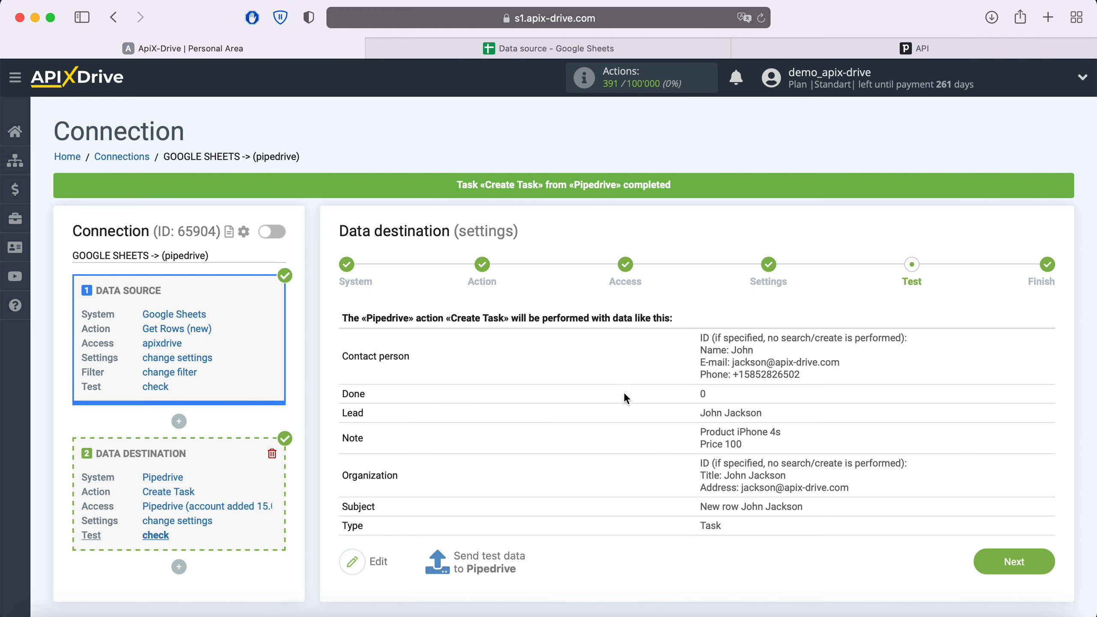
pyautogui.click(908, 47)
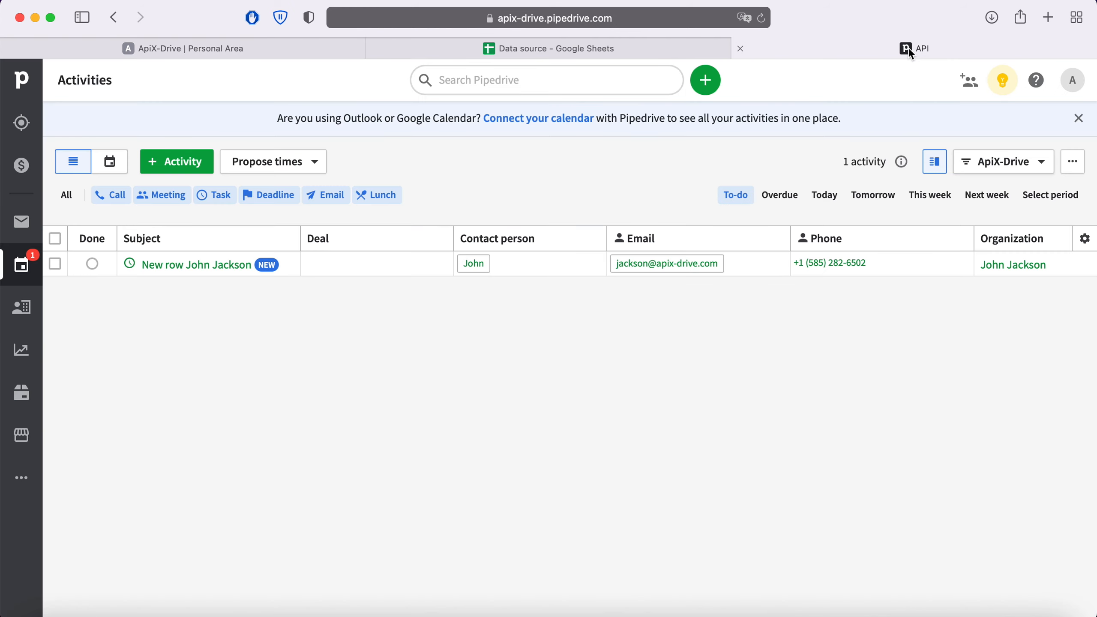
# Step: Open the created task in the Pipedrive activities list and examine its type, note, linked contact and organization
pyautogui.click(183, 264)
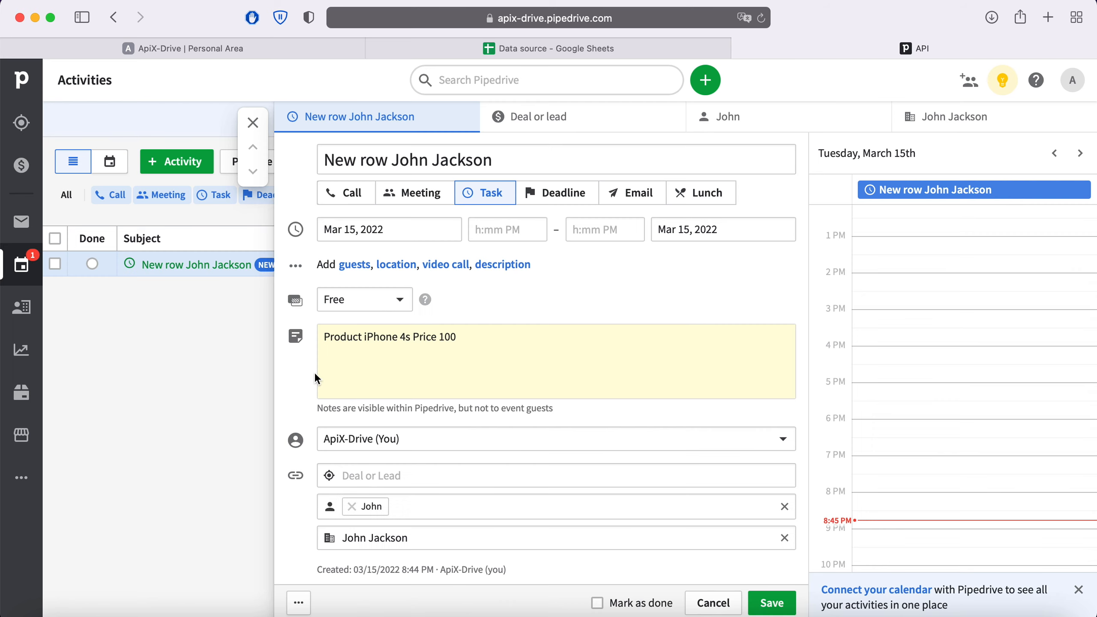
pyautogui.click(382, 504)
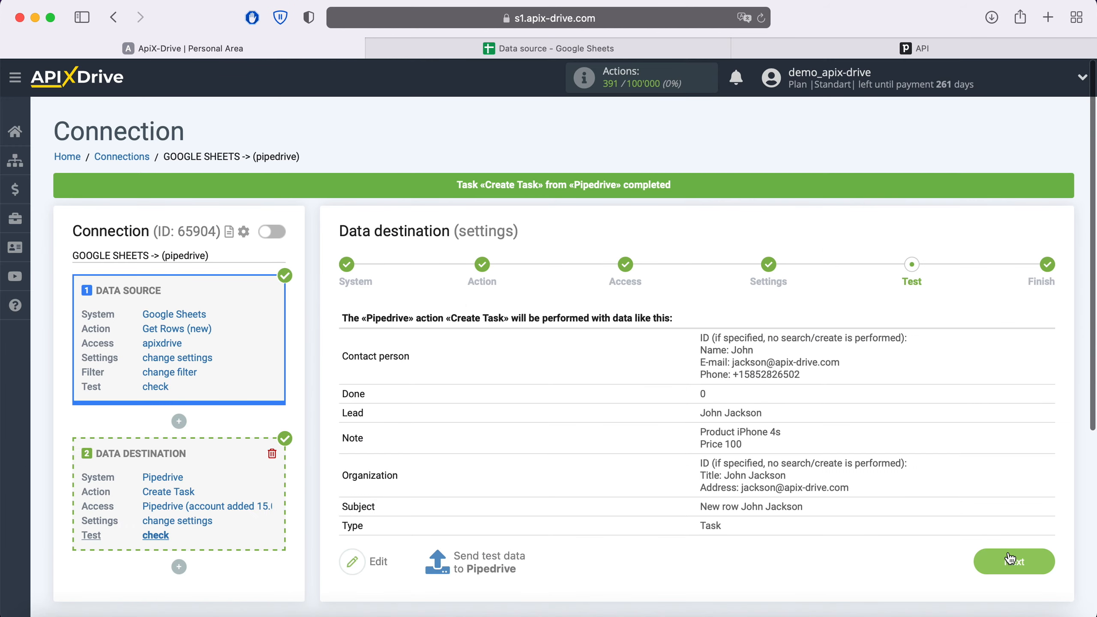
# Step: Switch back to ApiX-Drive, finish the data destination setup and enable automatic updates for the connection
pyautogui.click(1010, 560)
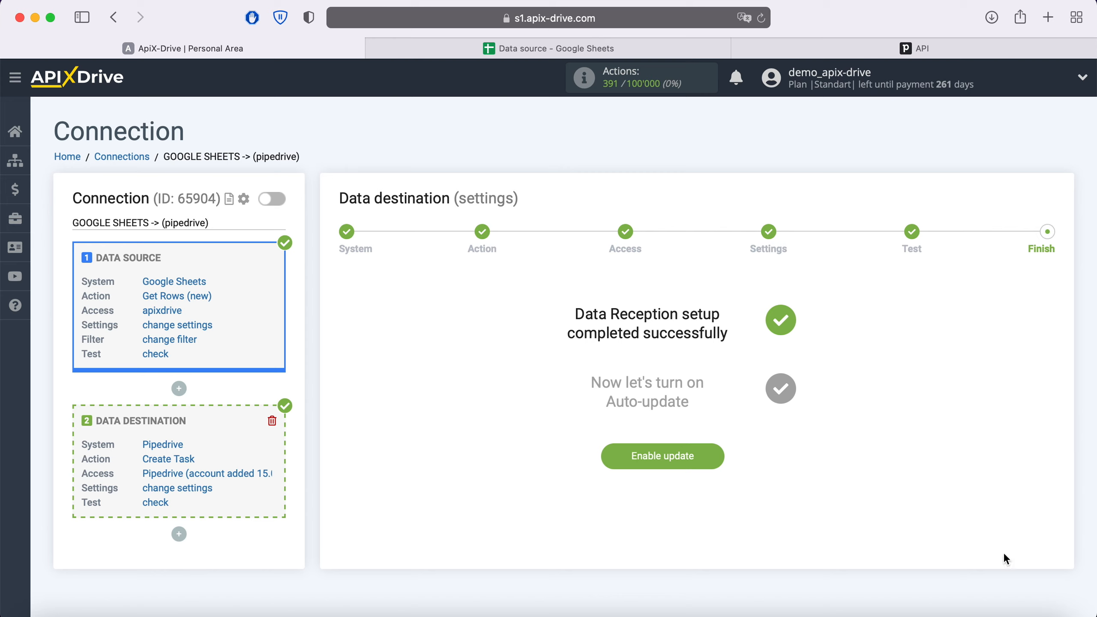
pyautogui.click(710, 452)
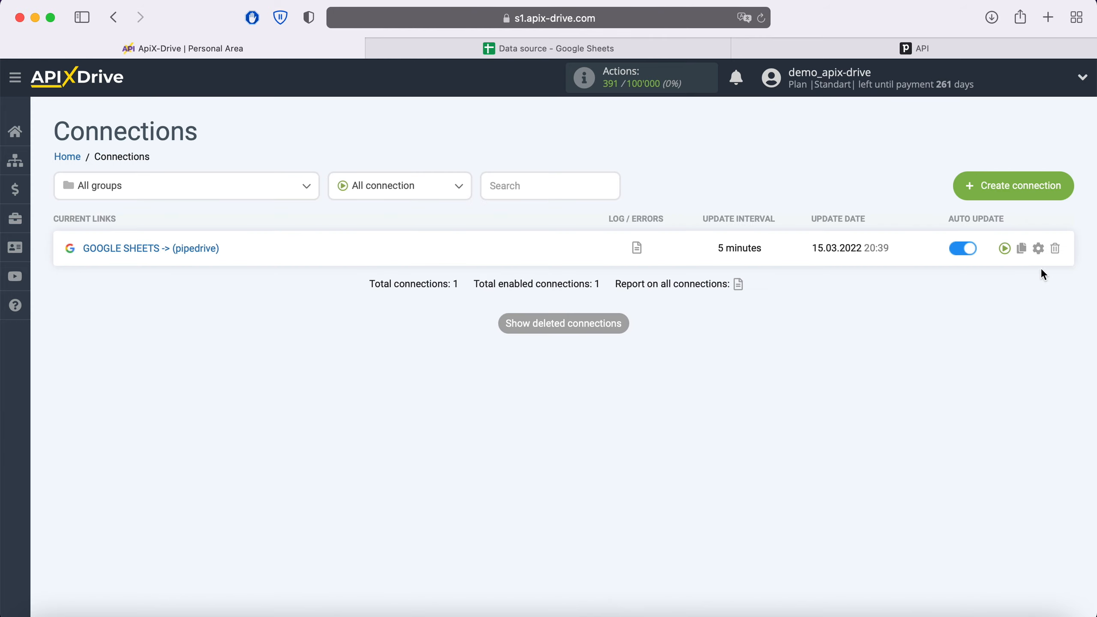
# Step: Open the setup of the GOOGLE SHEETS -> (pipedrive) connection, choose an update interval of 5 minutes and save it
pyautogui.click(1038, 248)
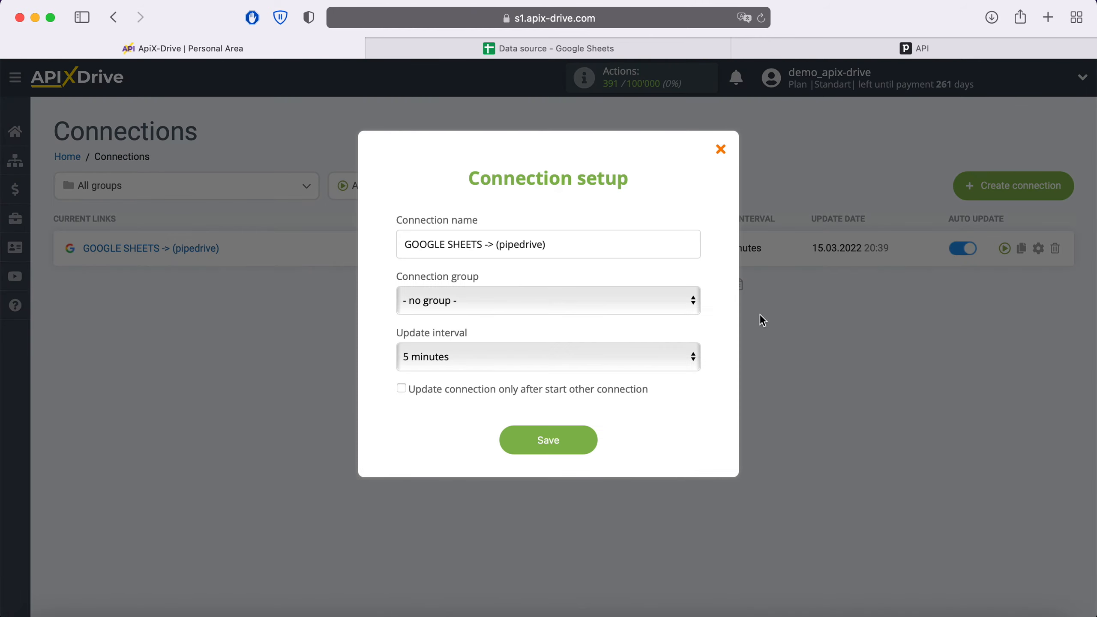
pyautogui.click(650, 356)
pyautogui.click(561, 350)
pyautogui.click(590, 444)
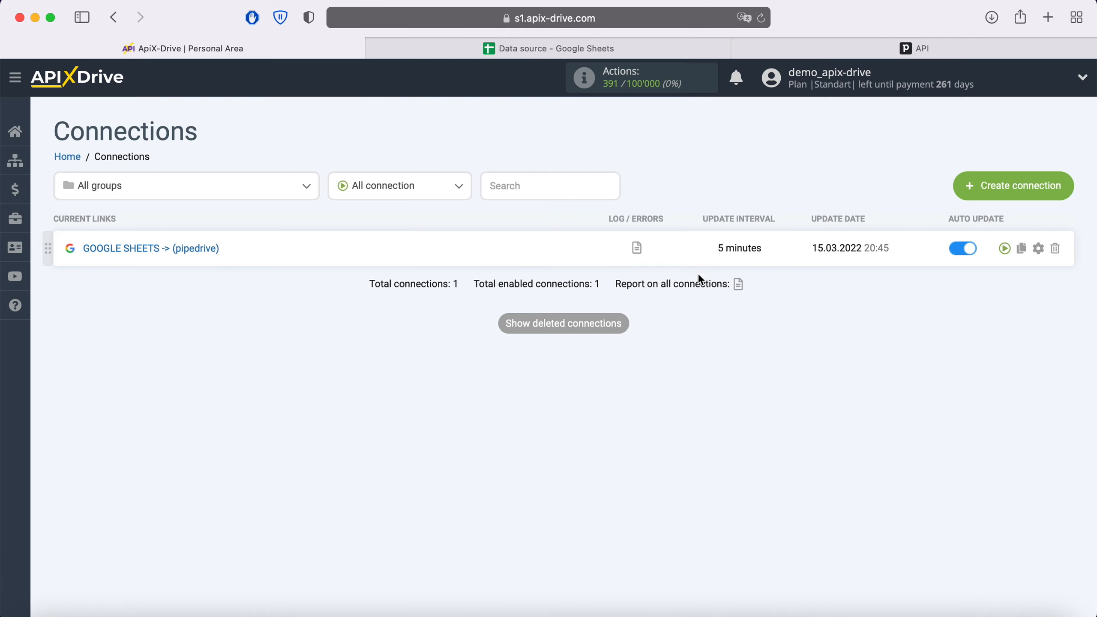